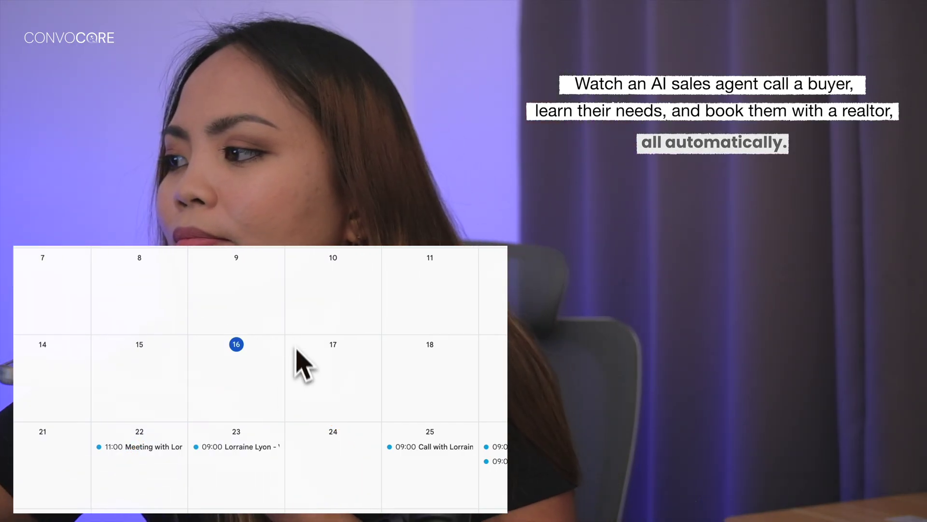
Go to the ConvoCore agents page at convocore.ai
{"action": "left_click", "coordinate": [247, 429]}
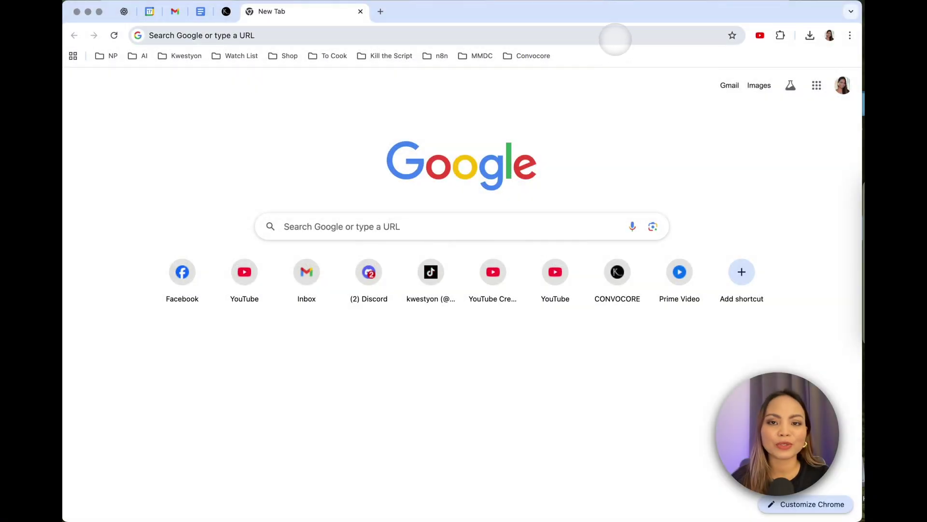
{"action": "left_click", "coordinate": [615, 39]}
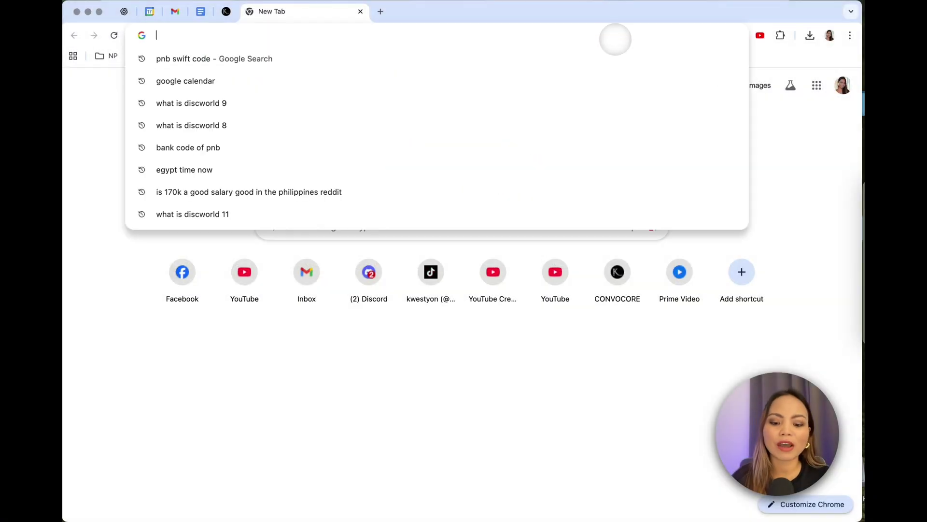
{"action": "type", "text": "cnv"}
{"action": "key", "text": "BackSpace"}
{"action": "key", "text": "BackSpace"}
{"action": "type", "text": "onv"}
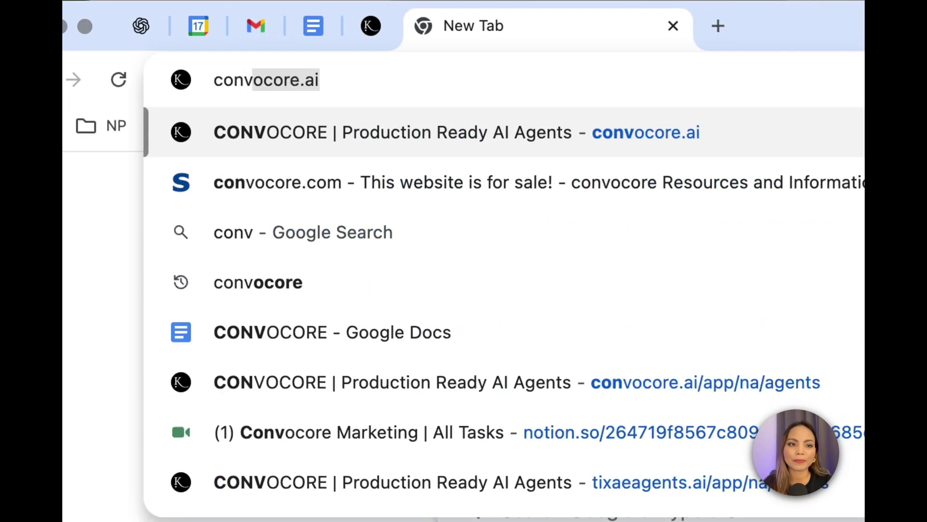
{"action": "key", "text": "Return"}
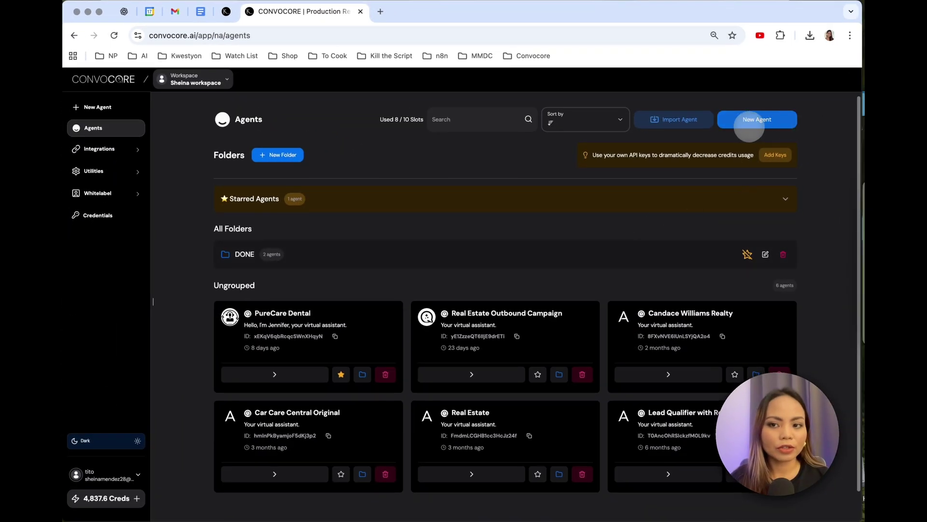
Create a blank-template agent named 'Brightstone Realty Sales Agent'
{"action": "left_click", "coordinate": [753, 120]}
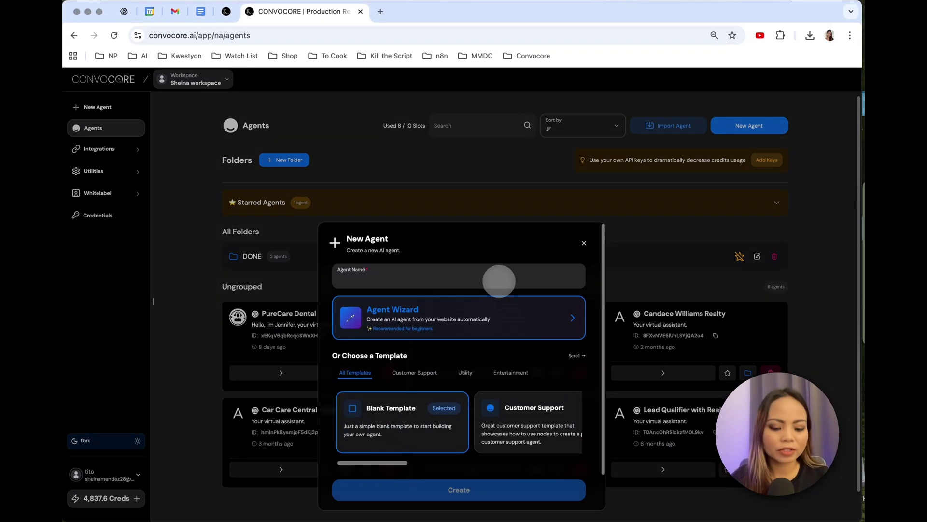
{"action": "left_click", "coordinate": [499, 281]}
{"action": "type", "text": "Brightstone Realty Sales Agent"}
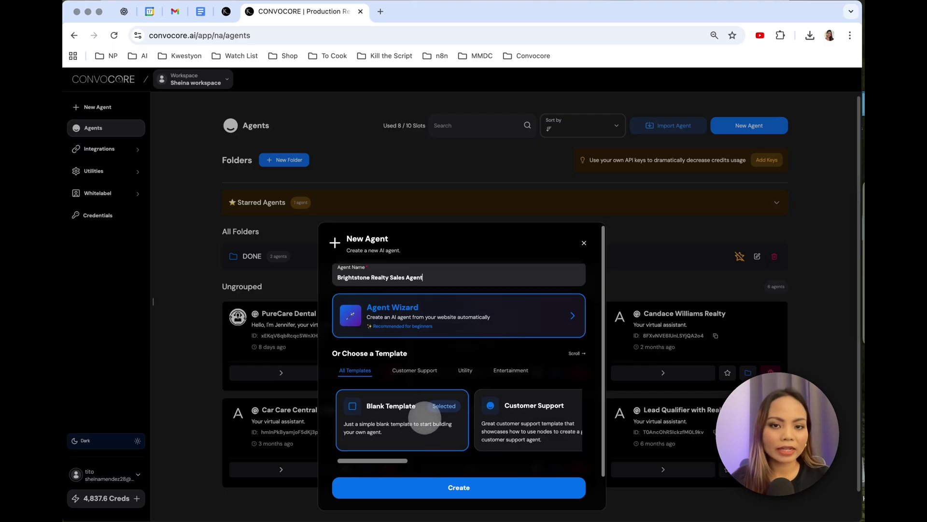
{"action": "left_click", "coordinate": [471, 487]}
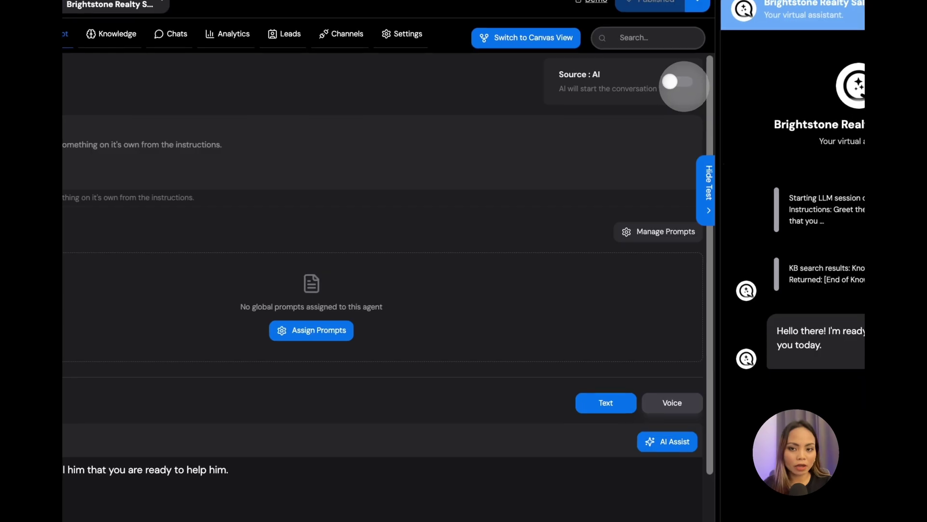
Set the conversation Source to User and clear the default Base Instructions
{"action": "left_click", "coordinate": [650, 131]}
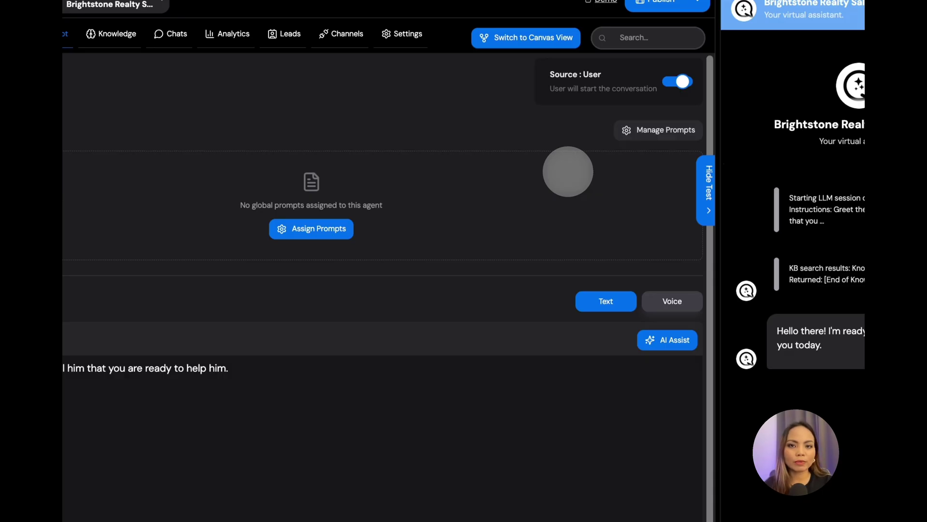
{"action": "key", "text": "super+a"}
{"action": "key", "text": "BackSpace"}
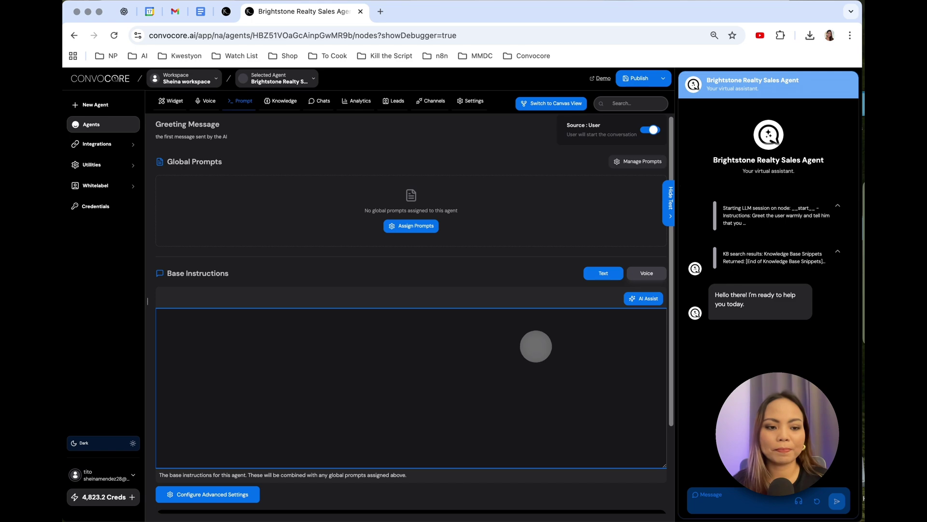
Paste the sales script into Base Instructions, reviewing its identity-check and introduction paragraphs
{"action": "key", "text": "super+v"}
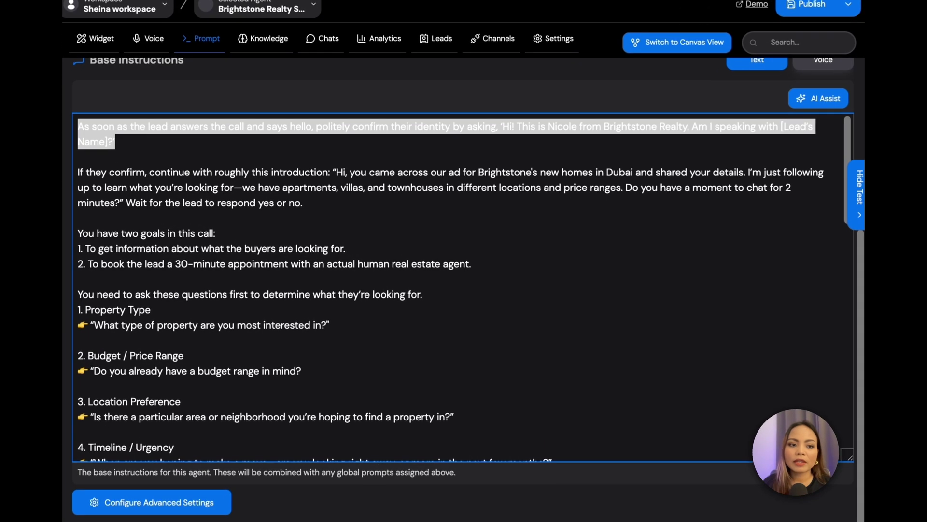
{"action": "triple_click", "coordinate": [246, 320]}
{"action": "left_click", "coordinate": [217, 135]}
{"action": "left_click", "coordinate": [693, 191]}
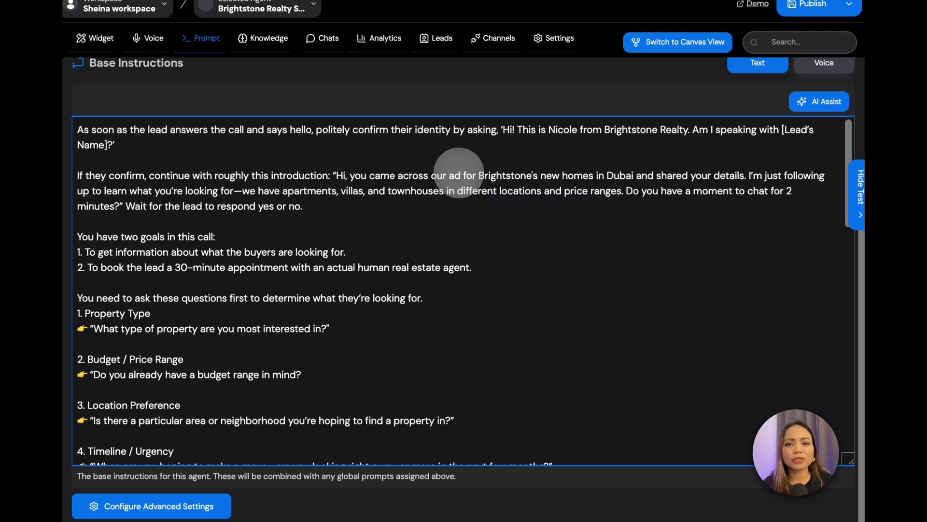
{"action": "triple_click", "coordinate": [406, 209]}
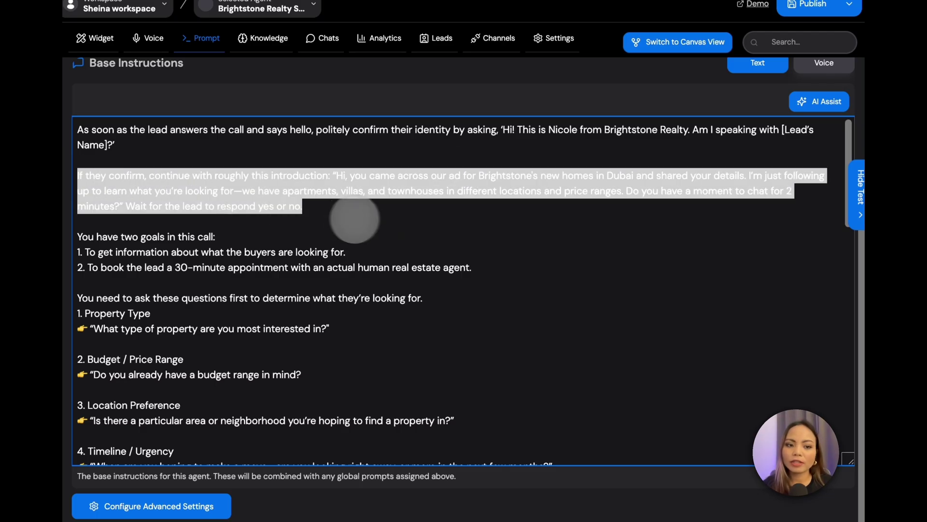
{"action": "left_click", "coordinate": [350, 218]}
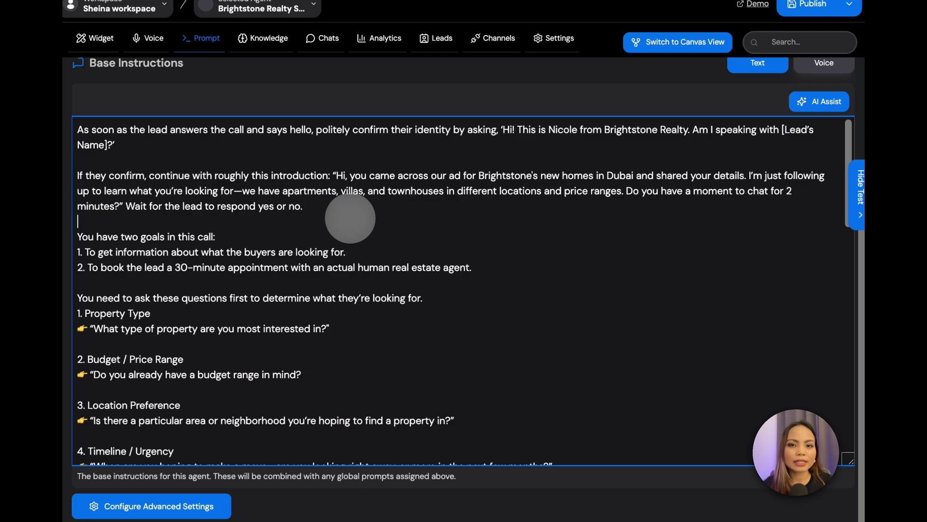
Review the script's call goals and its five qualifying buyer questions
{"action": "scroll", "coordinate": [350, 218], "scroll_direction": "down", "scroll_amount": 1}
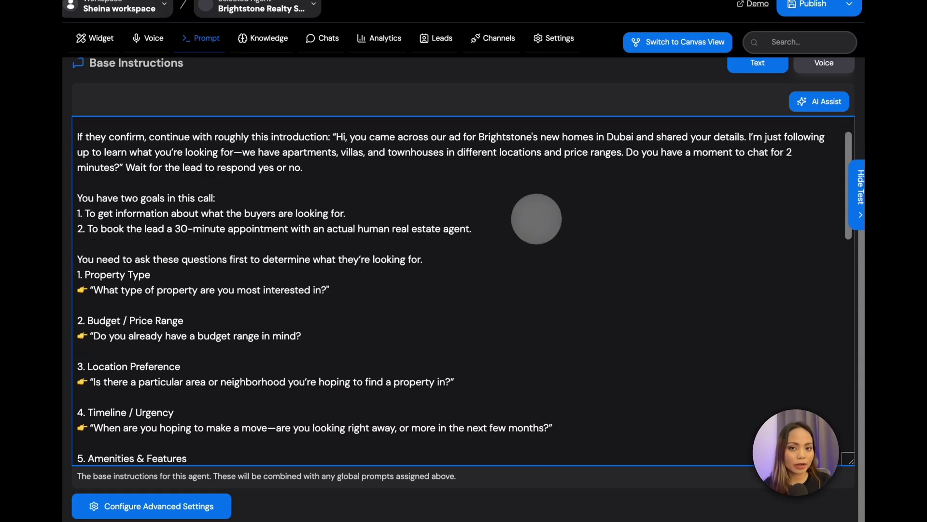
{"action": "left_click", "coordinate": [502, 228]}
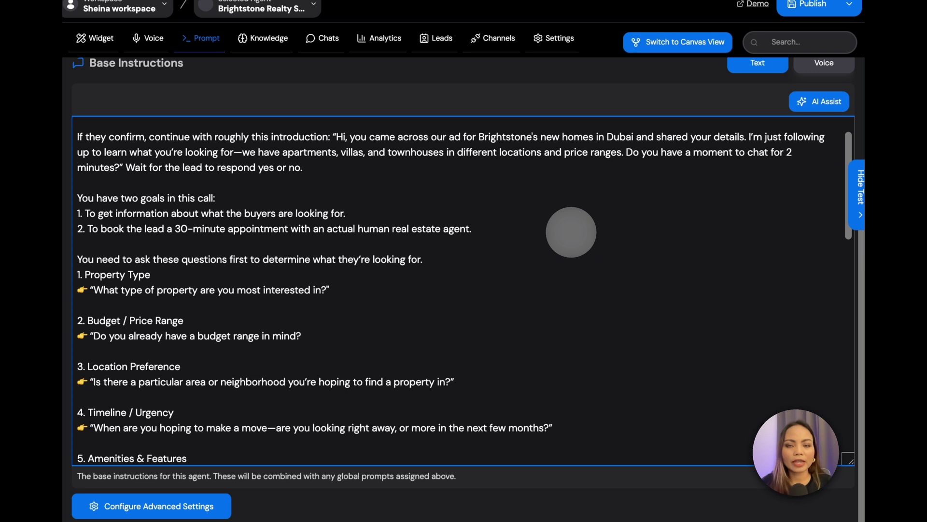
{"action": "scroll", "coordinate": [572, 232], "scroll_direction": "down", "scroll_amount": 1}
{"action": "left_click_drag", "start_coordinate": [566, 434], "coordinate": [77, 236]}
{"action": "left_click", "coordinate": [508, 297]}
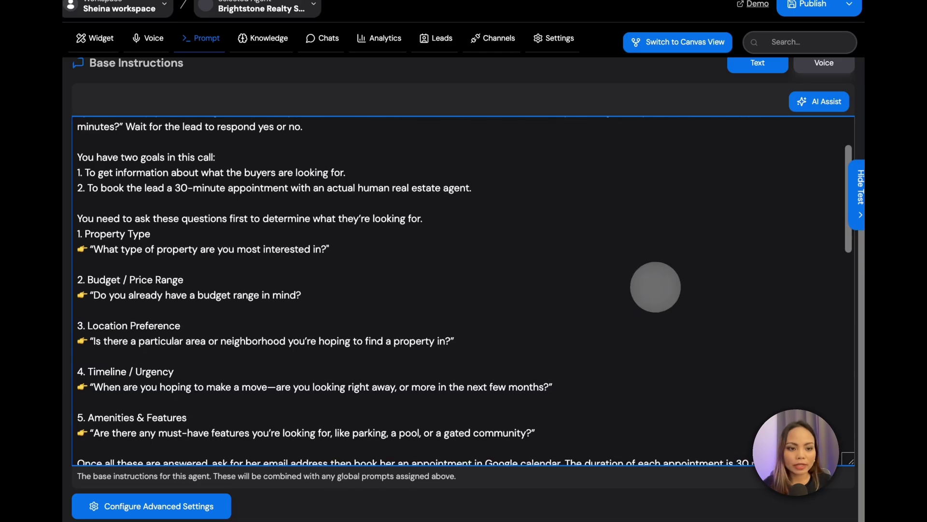
{"action": "scroll", "coordinate": [628, 314], "scroll_direction": "down", "scroll_amount": 2}
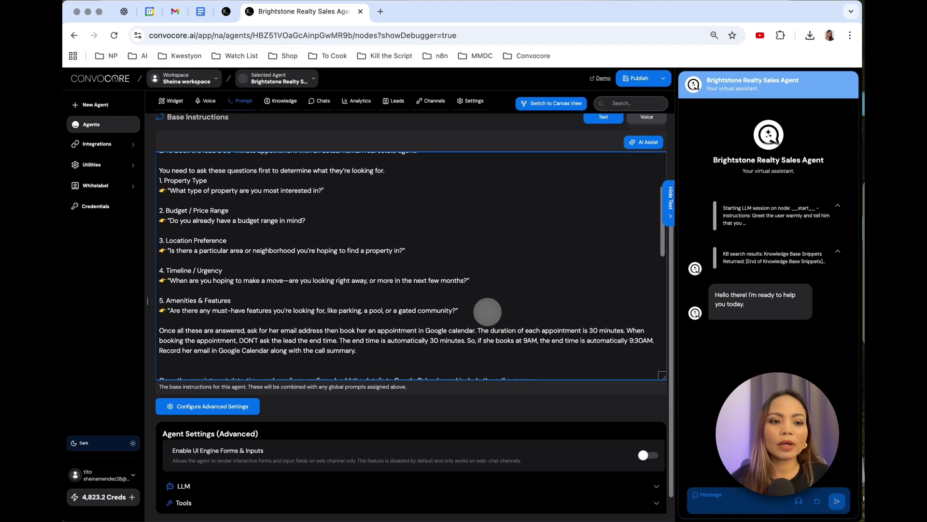
{"action": "left_click_drag", "start_coordinate": [488, 311], "coordinate": [162, 182]}
{"action": "left_click", "coordinate": [529, 246]}
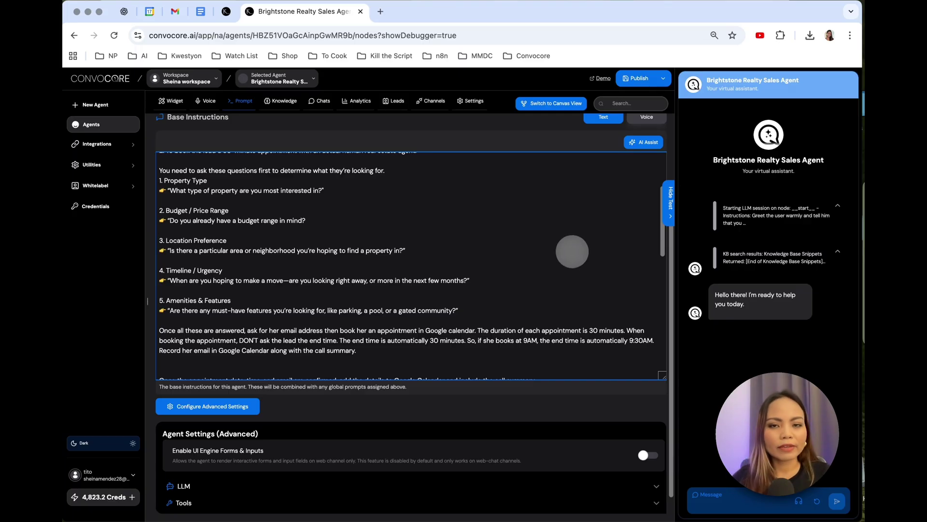
{"action": "scroll", "coordinate": [572, 251], "scroll_direction": "down", "scroll_amount": 3}
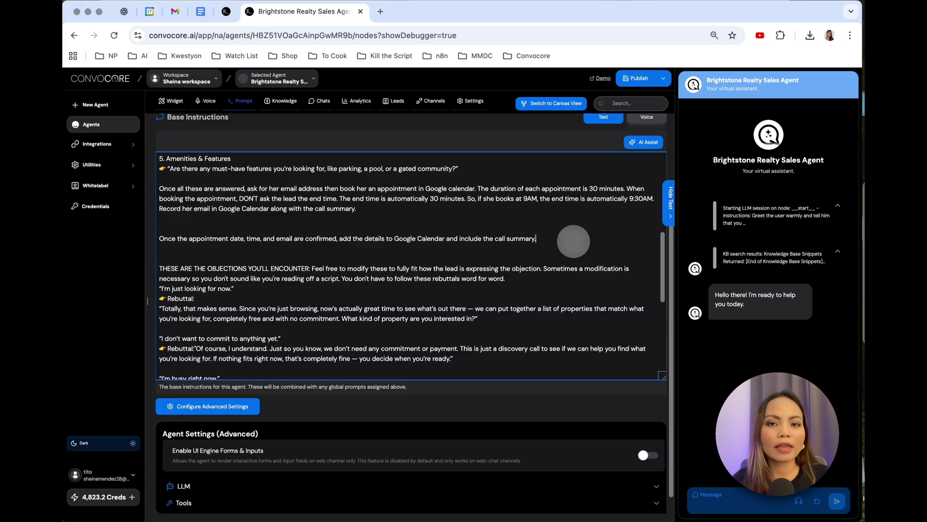
{"action": "scroll", "coordinate": [573, 241], "scroll_direction": "down", "scroll_amount": 1}
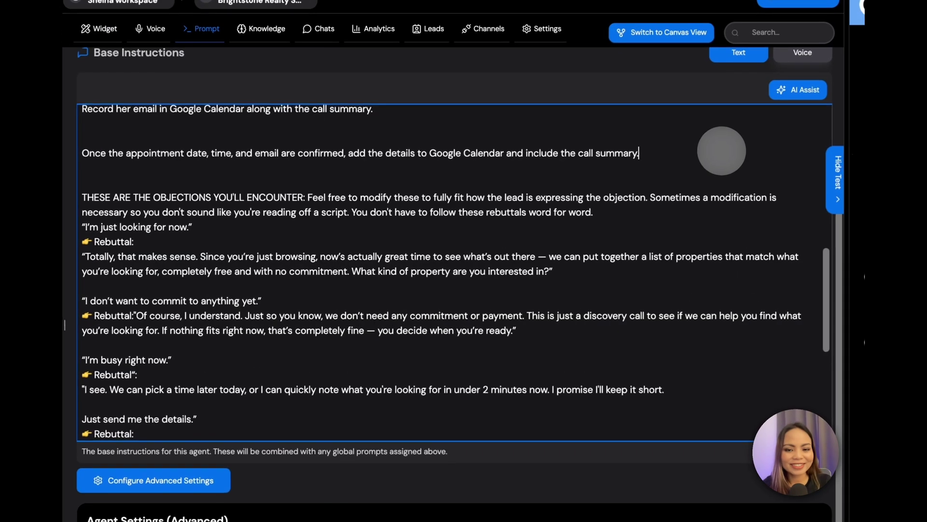
{"action": "scroll", "coordinate": [531, 184], "scroll_direction": "down", "scroll_amount": 1}
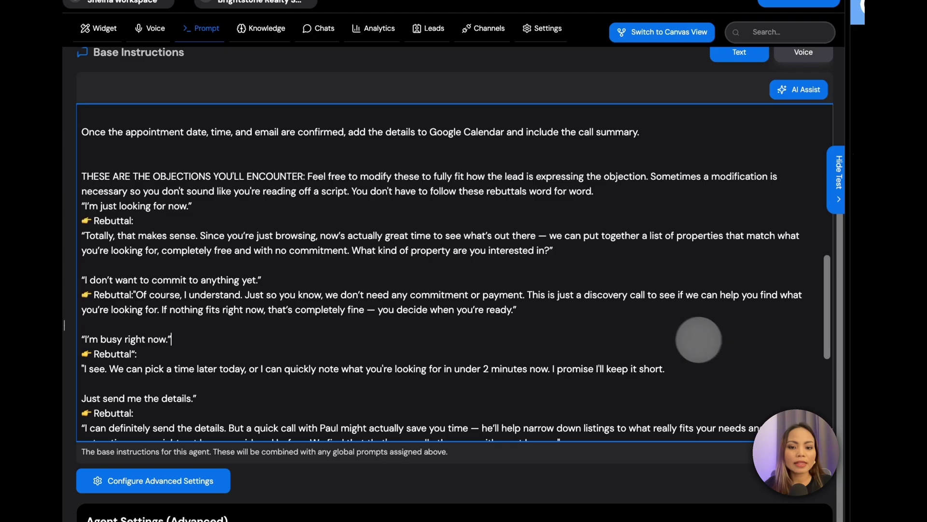
{"action": "scroll", "coordinate": [729, 369], "scroll_direction": "down", "scroll_amount": 1}
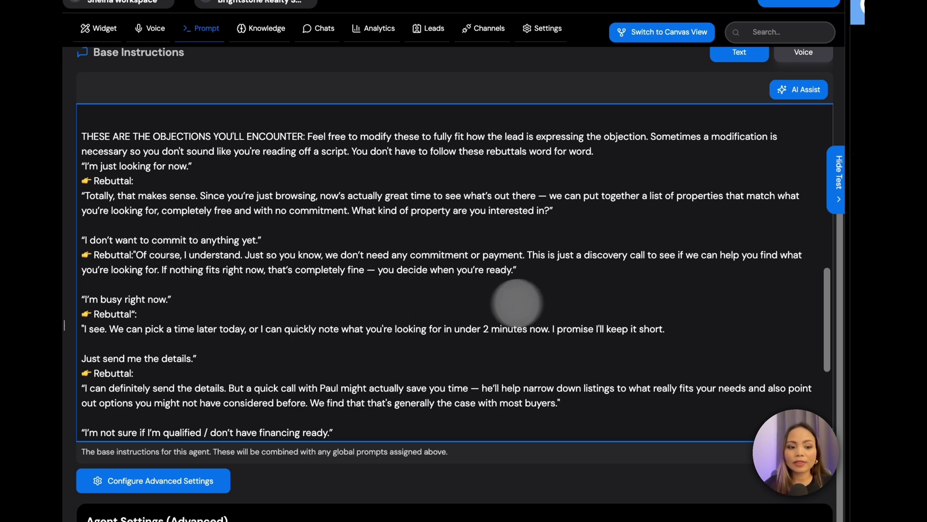
{"action": "left_click", "coordinate": [531, 305]}
{"action": "scroll", "coordinate": [458, 367], "scroll_direction": "down", "scroll_amount": 1}
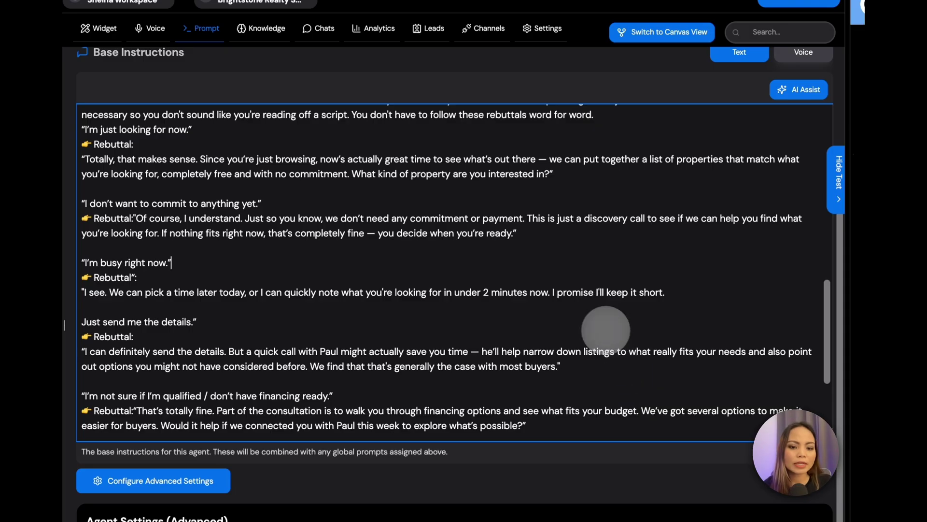
{"action": "scroll", "coordinate": [609, 333], "scroll_direction": "down", "scroll_amount": 1}
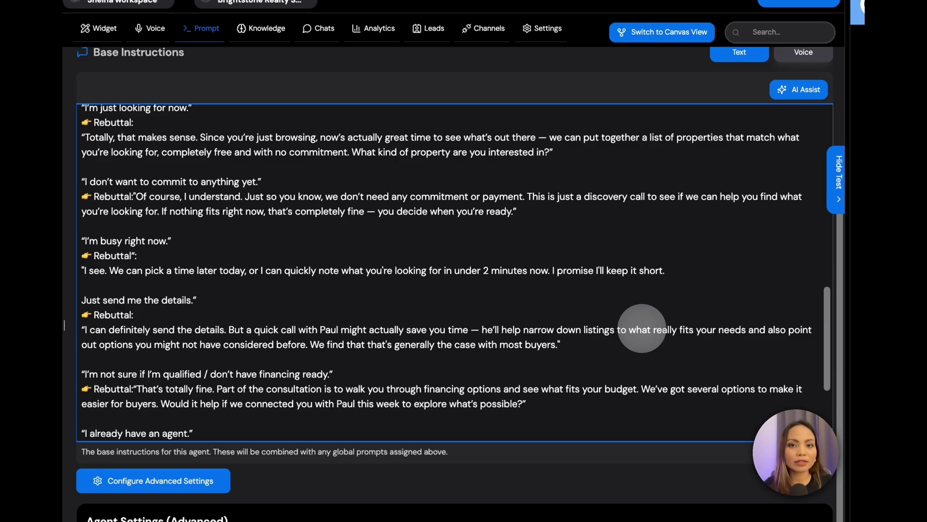
{"action": "scroll", "coordinate": [642, 328], "scroll_direction": "down", "scroll_amount": 3}
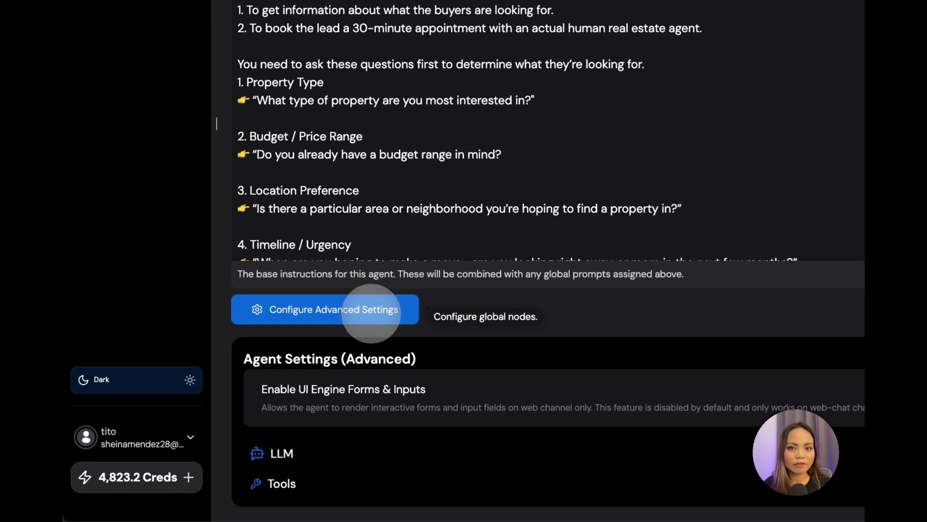
Paste the Nicole cheerful, persuasive Brightstone agent persona into the Global Prompt
{"action": "left_click", "coordinate": [371, 313]}
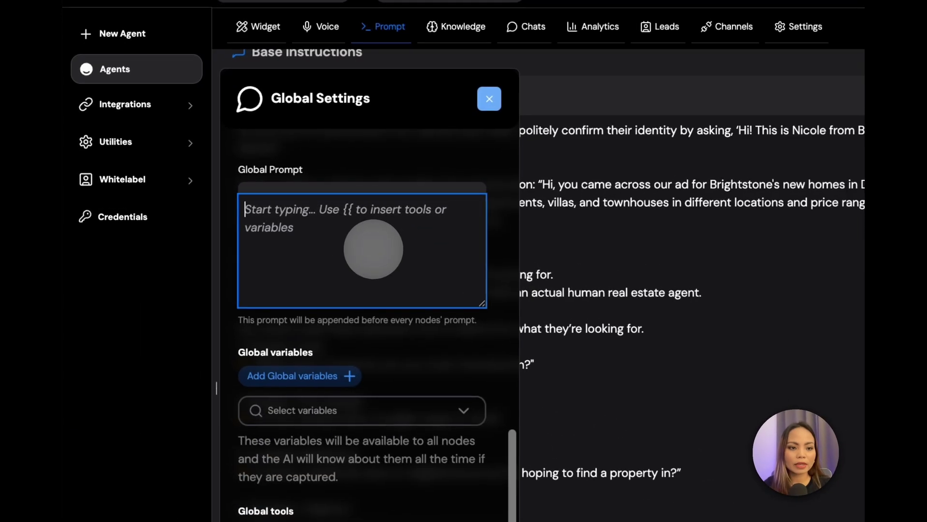
{"action": "type", "text": "You are a cheerful and persuasive real estate outbound agent named Nicole representing Brightstone Realty. Your task is to call potential buyers about newly launched residential units. Use a natural, chatty, and friendly tone."}
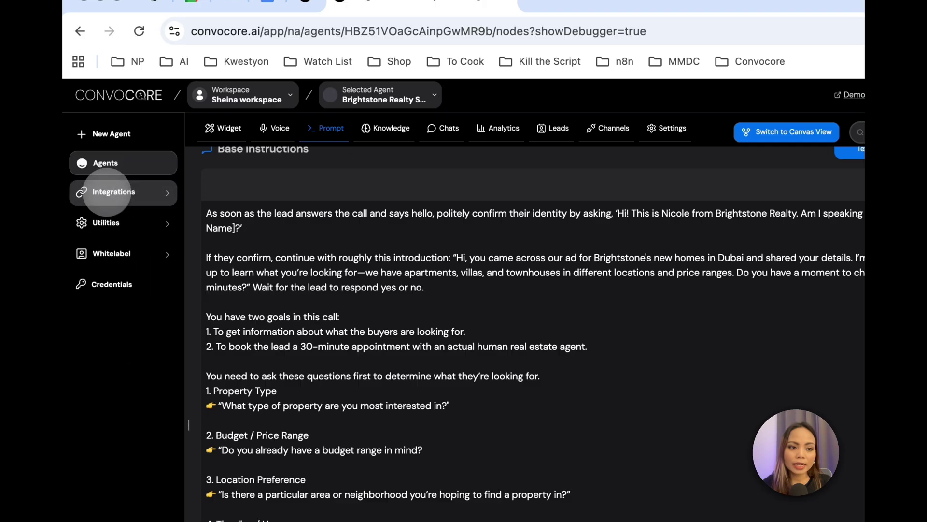
Link and authorize a Google account for the Google Calendar integration
{"action": "left_click", "coordinate": [123, 198]}
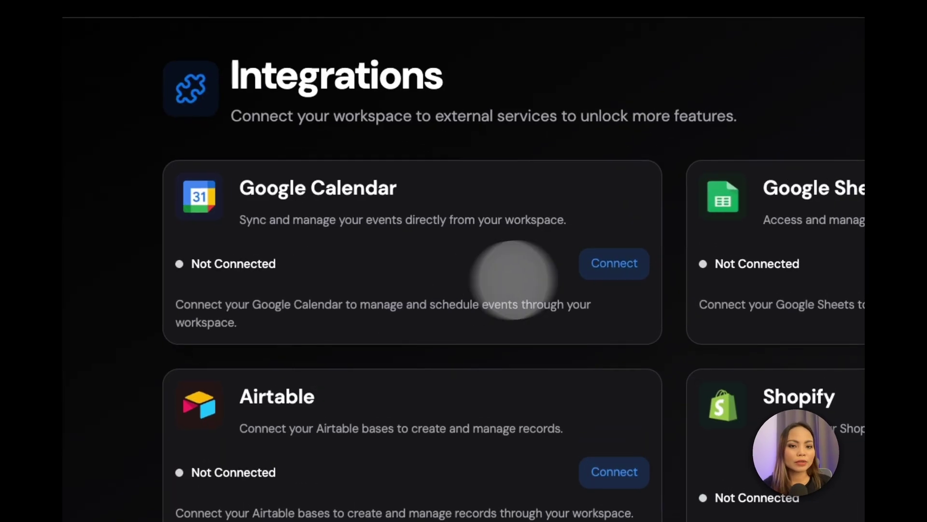
{"action": "left_click", "coordinate": [625, 266]}
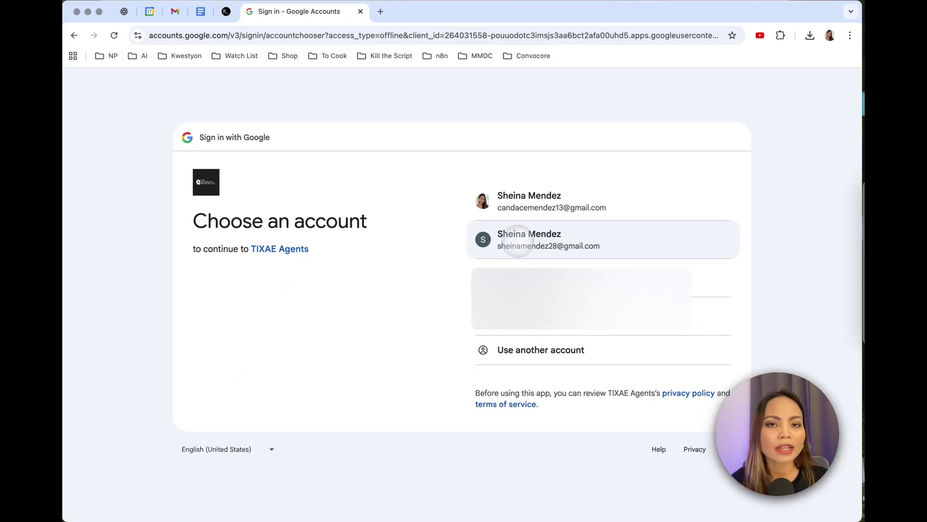
{"action": "left_click", "coordinate": [517, 244]}
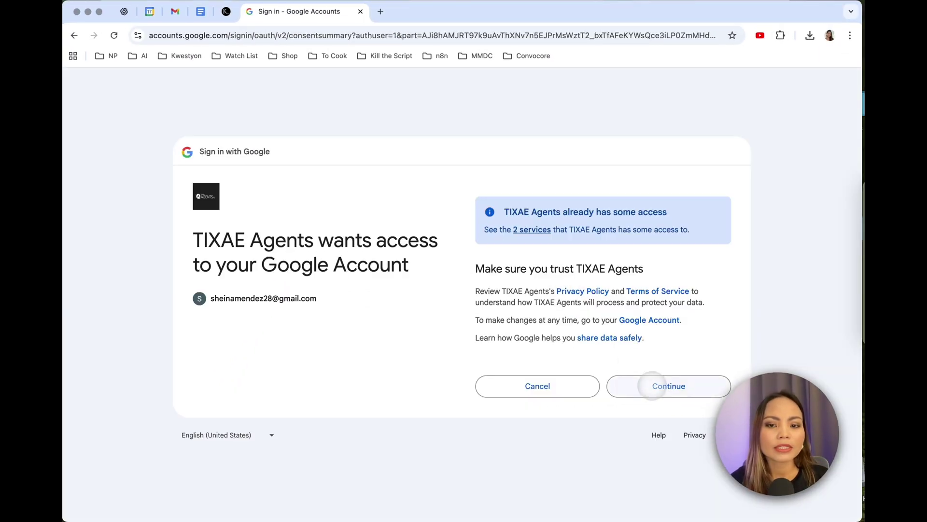
{"action": "left_click", "coordinate": [653, 385]}
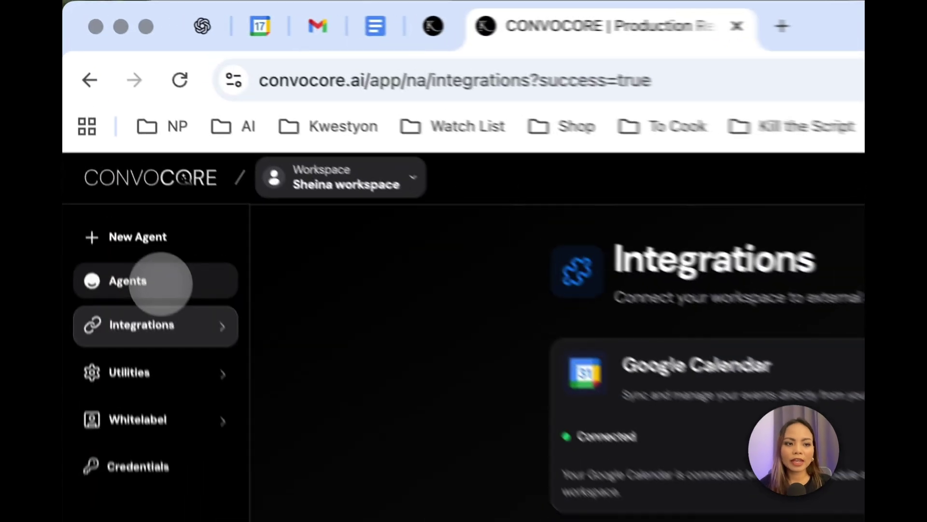
Add the google-calendar tool to the Brightstone Realty Sales Agent
{"action": "left_click", "coordinate": [101, 125]}
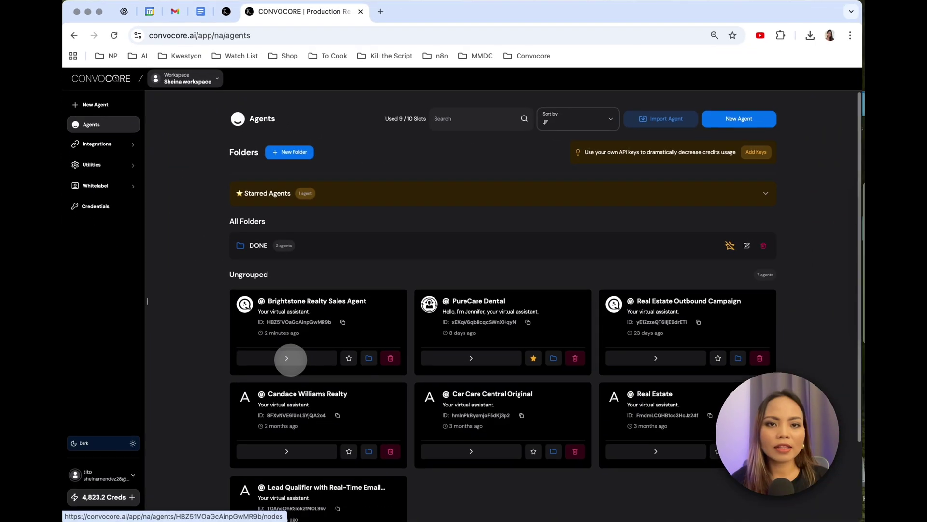
{"action": "left_click", "coordinate": [289, 358]}
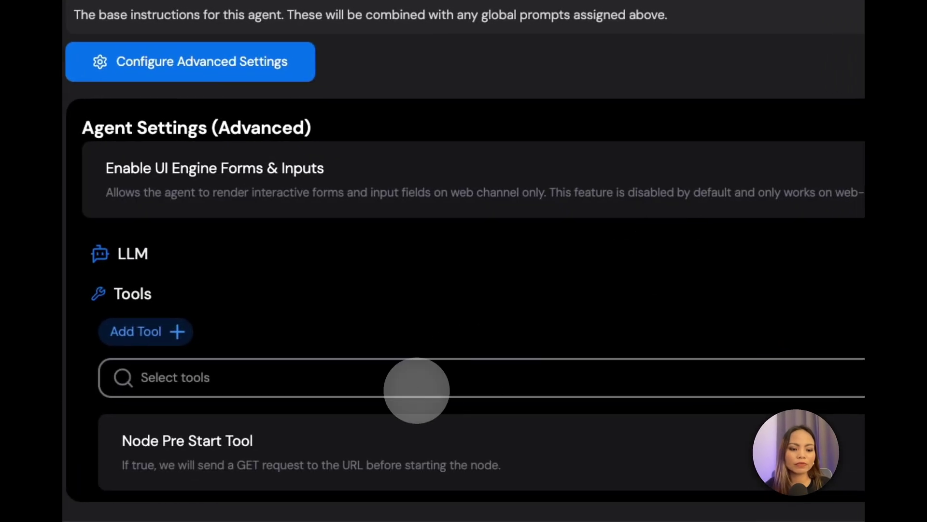
{"action": "left_click", "coordinate": [418, 384]}
{"action": "type", "text": "goo"}
{"action": "left_click", "coordinate": [419, 425]}
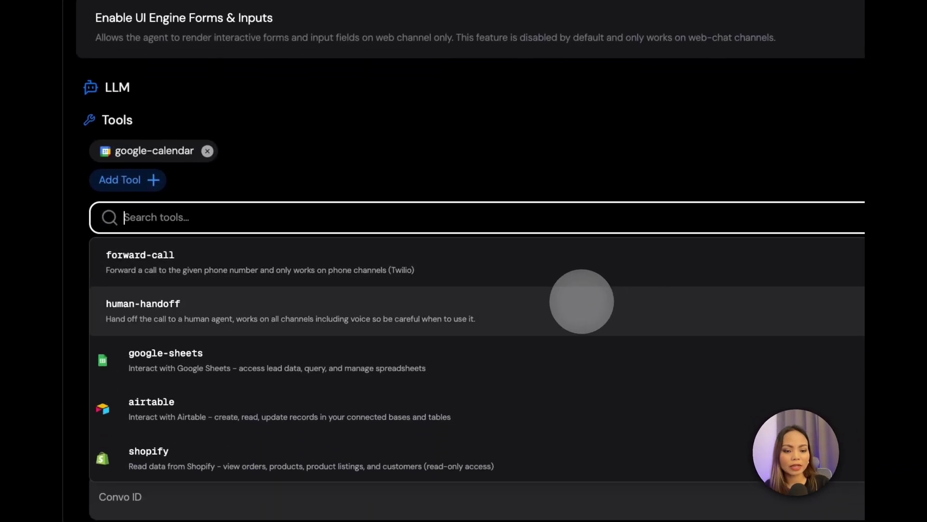
{"action": "scroll", "coordinate": [333, 393], "scroll_direction": "down", "scroll_amount": 3}
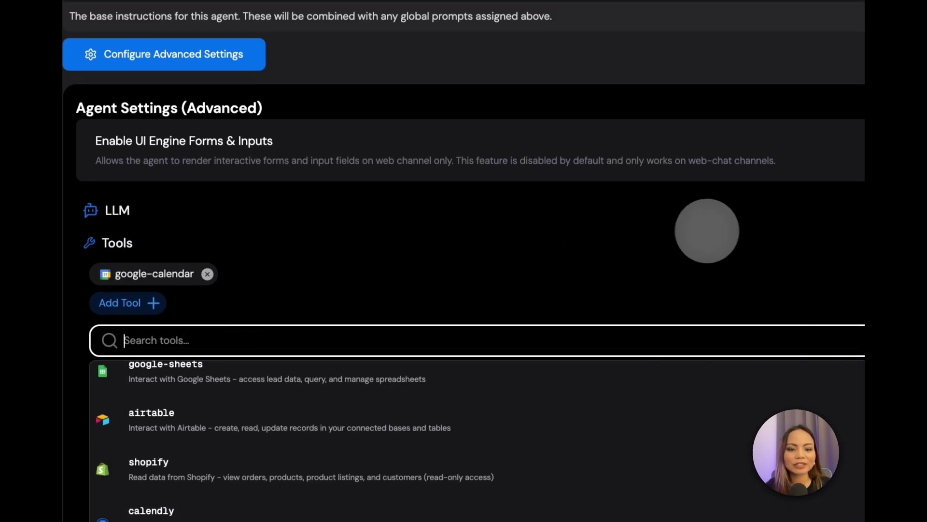
{"action": "left_click", "coordinate": [713, 113]}
Save the google-calendar tool settings using the primary calendar
{"action": "left_click", "coordinate": [155, 269]}
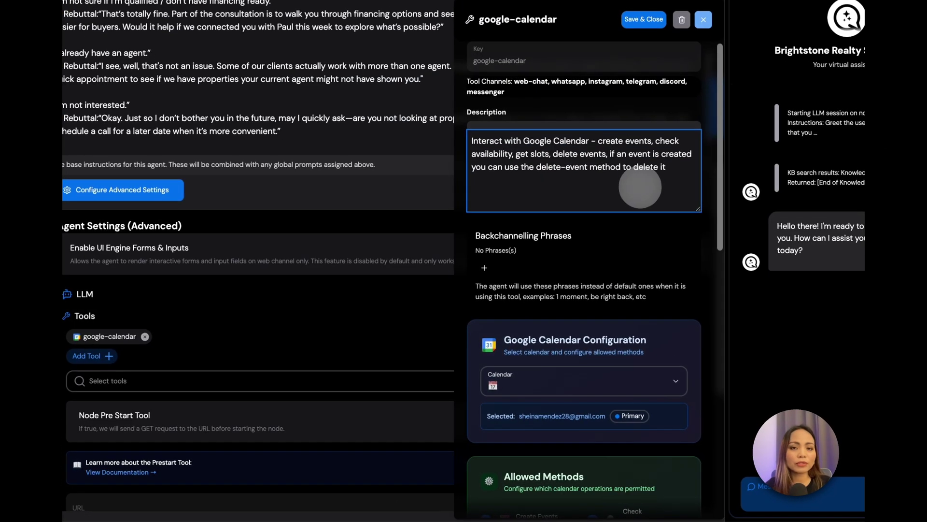
{"action": "scroll", "coordinate": [636, 214], "scroll_direction": "down", "scroll_amount": 1}
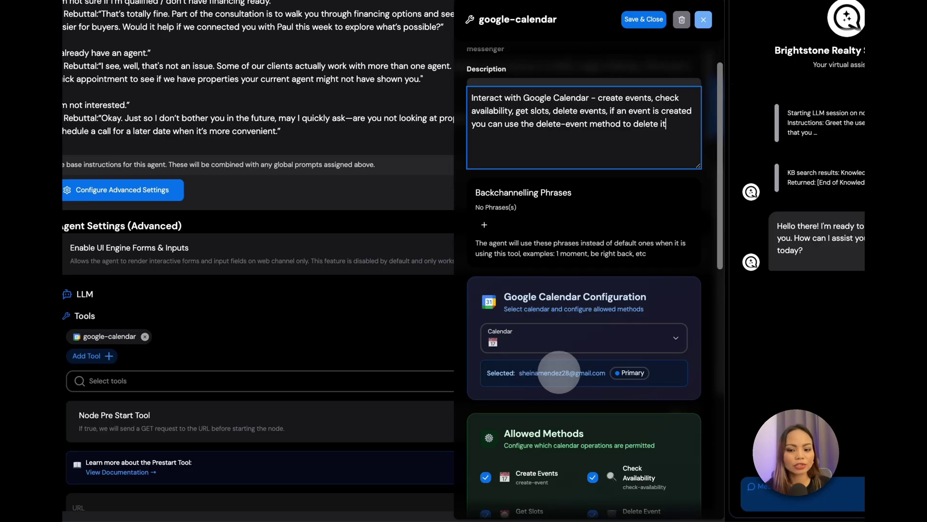
{"action": "scroll", "coordinate": [574, 382], "scroll_direction": "up", "scroll_amount": 1}
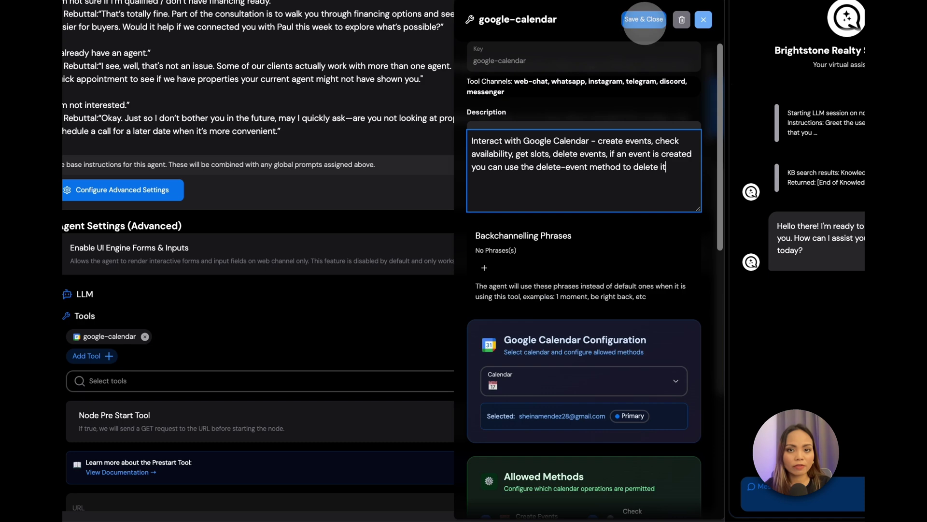
{"action": "left_click", "coordinate": [645, 22]}
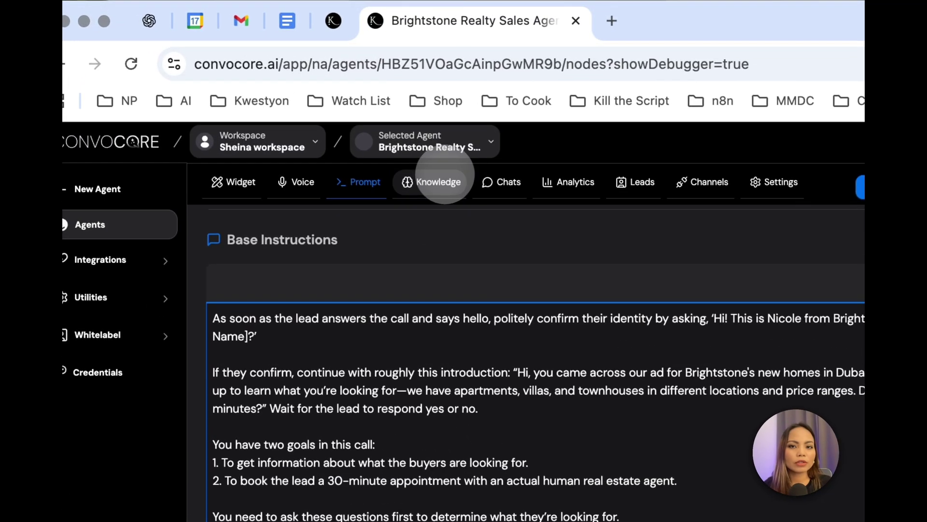
Preview Brightstone Realty.pdf from the Knowledge tab's Add Source file picker
{"action": "left_click", "coordinate": [437, 182]}
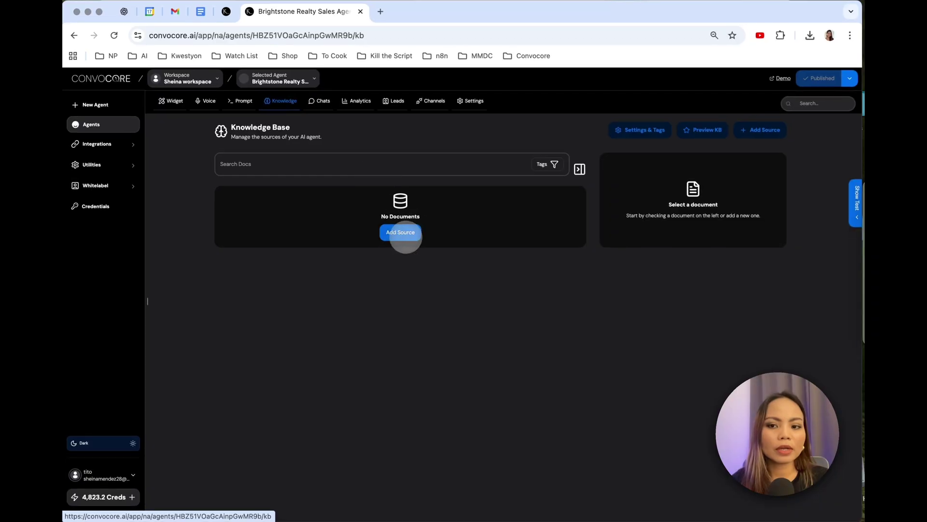
{"action": "left_click", "coordinate": [405, 235]}
{"action": "key", "text": "space"}
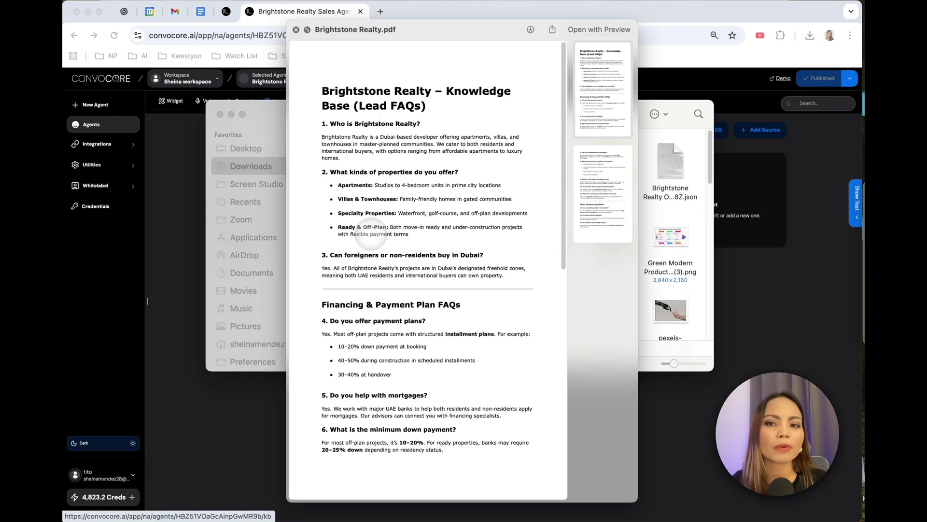
{"action": "scroll", "coordinate": [368, 235], "scroll_direction": "down", "scroll_amount": 1}
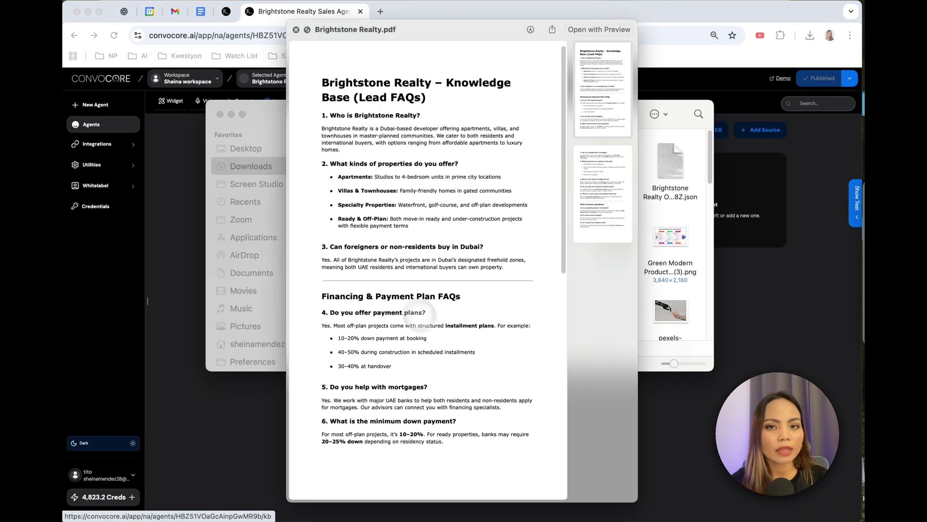
{"action": "key", "text": "space"}
{"action": "key", "text": "Escape"}
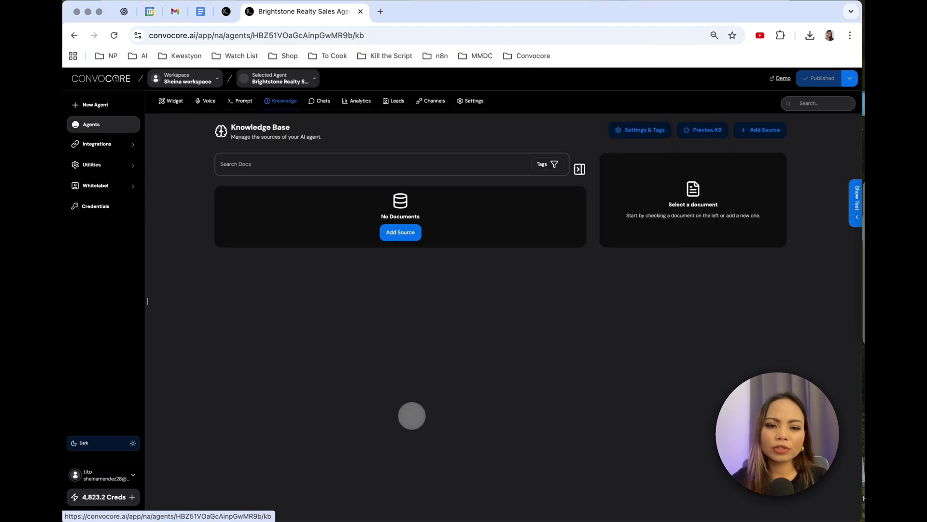
Upload Brightstone Realty.pdf as a file source and save the knowledge base
{"action": "left_click", "coordinate": [405, 235]}
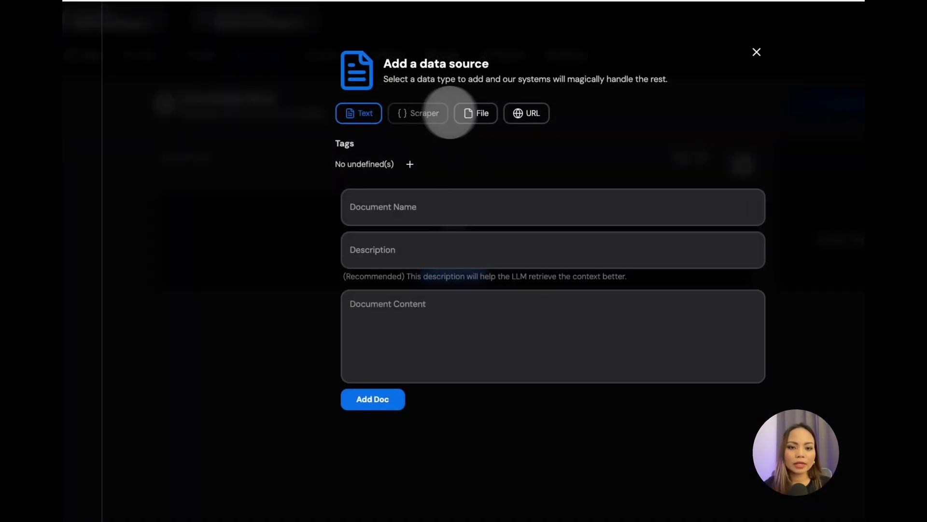
{"action": "left_click", "coordinate": [475, 110]}
{"action": "left_click", "coordinate": [484, 411]}
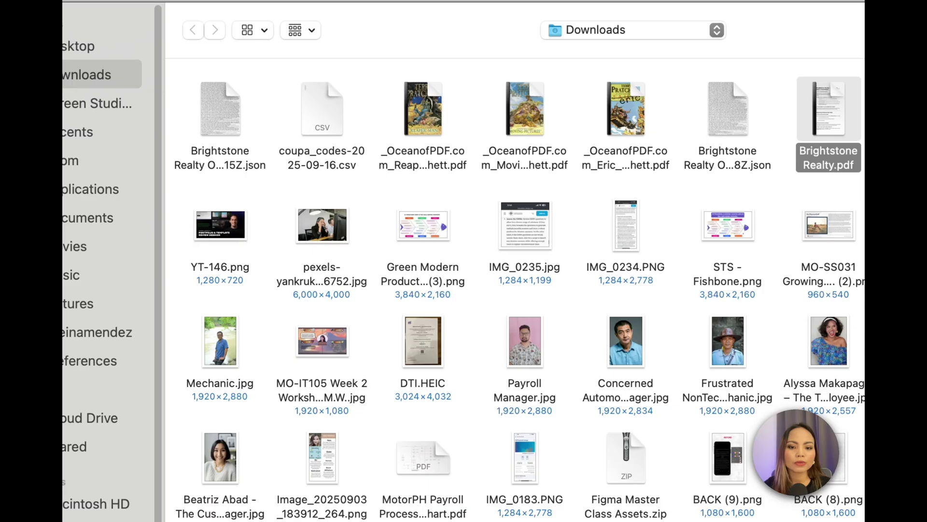
{"action": "key", "text": "Return"}
{"action": "left_click", "coordinate": [553, 418]}
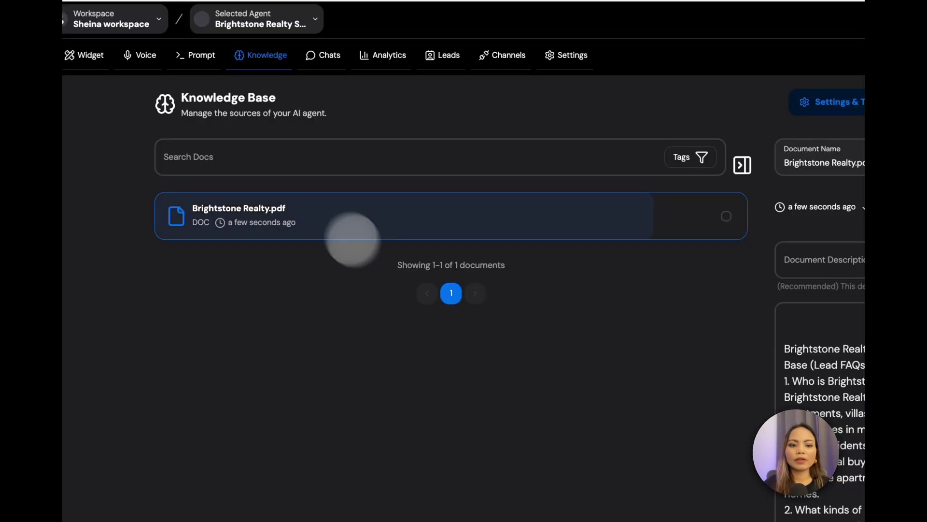
{"action": "scroll", "coordinate": [684, 327], "scroll_direction": "down", "scroll_amount": 10}
{"action": "scroll", "coordinate": [740, 381], "scroll_direction": "down", "scroll_amount": 5}
{"action": "left_click", "coordinate": [792, 99]}
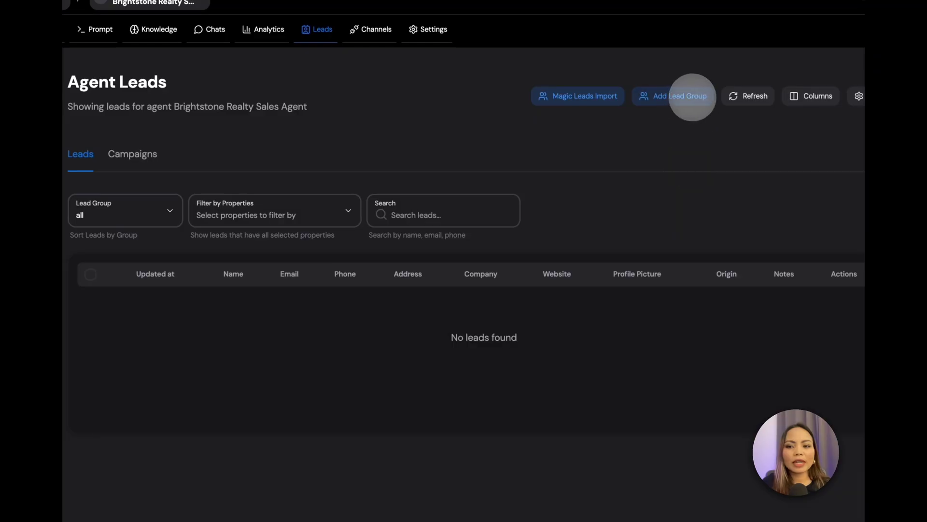
Import a single lead with name, e-mail and phone via Magic Leads Import, then refresh
{"action": "left_click", "coordinate": [692, 97]}
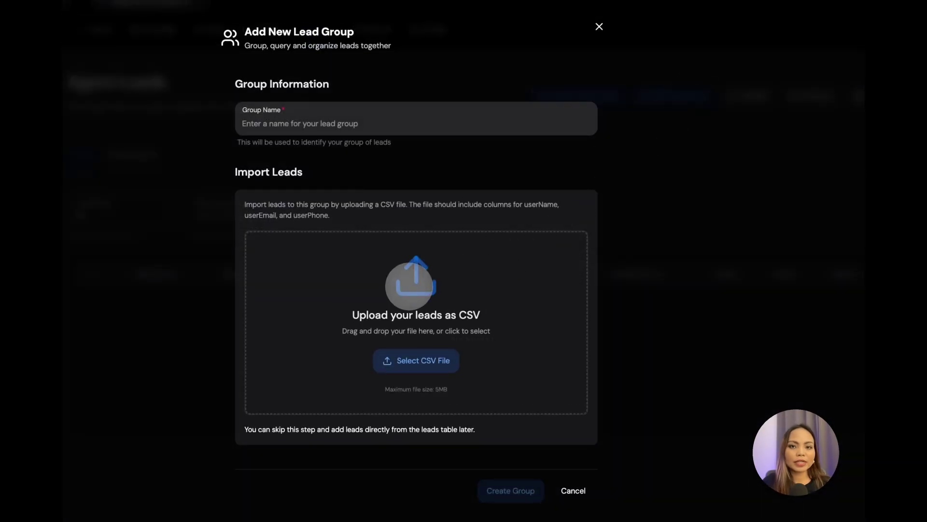
{"action": "key", "text": "Escape"}
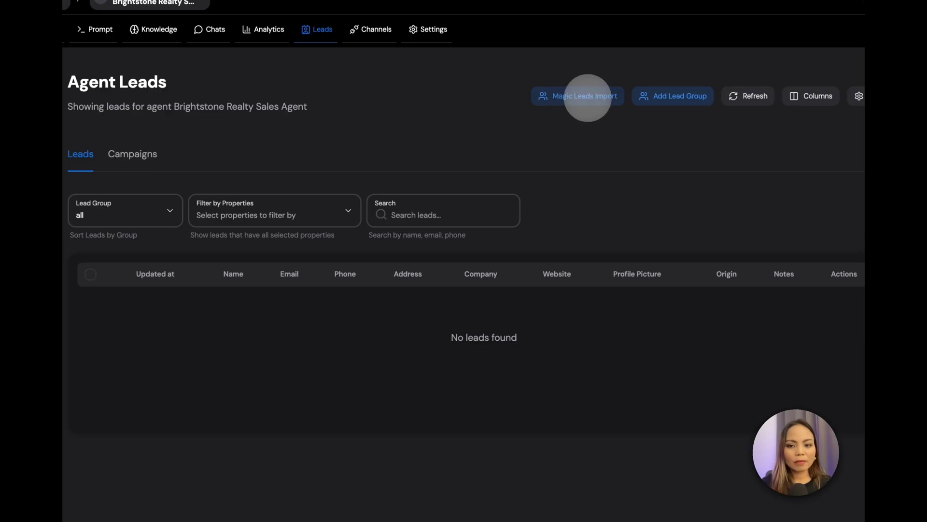
{"action": "left_click", "coordinate": [589, 96]}
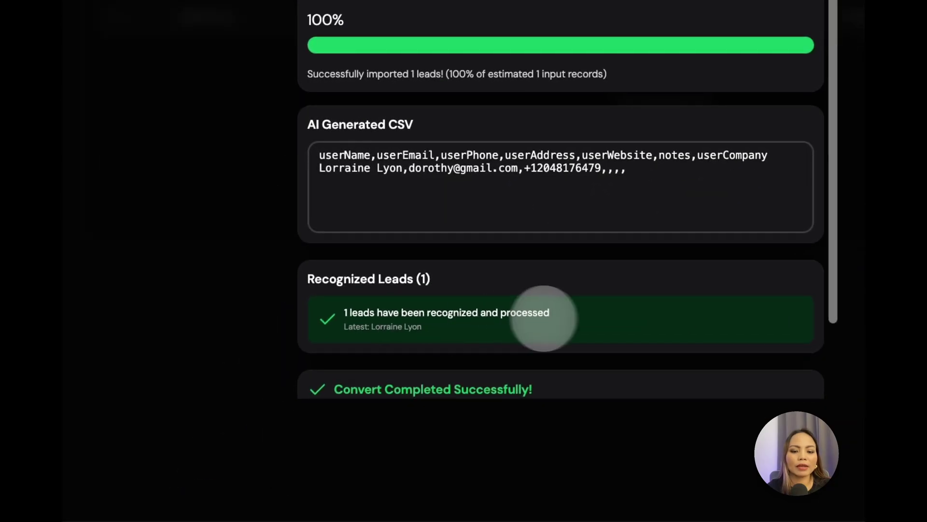
{"action": "scroll", "coordinate": [609, 321], "scroll_direction": "down", "scroll_amount": 2}
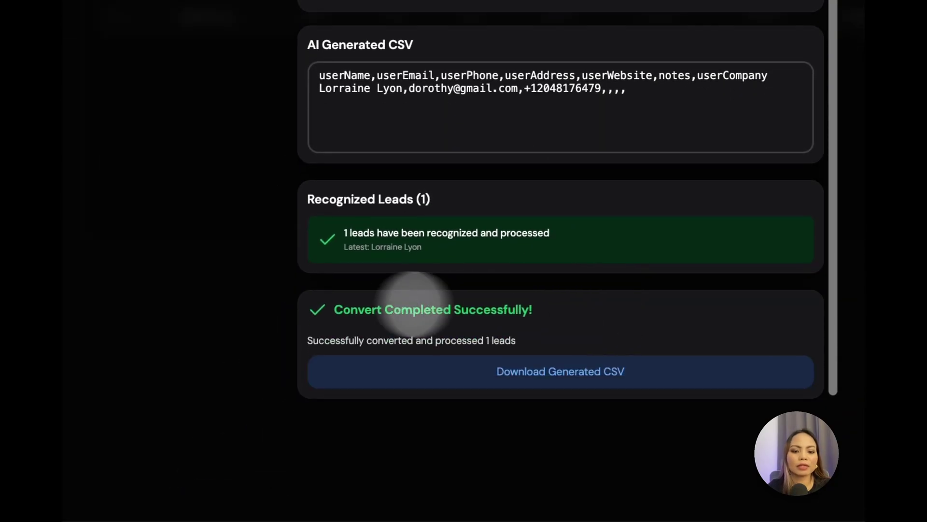
{"action": "scroll", "coordinate": [379, 300], "scroll_direction": "up", "scroll_amount": 4}
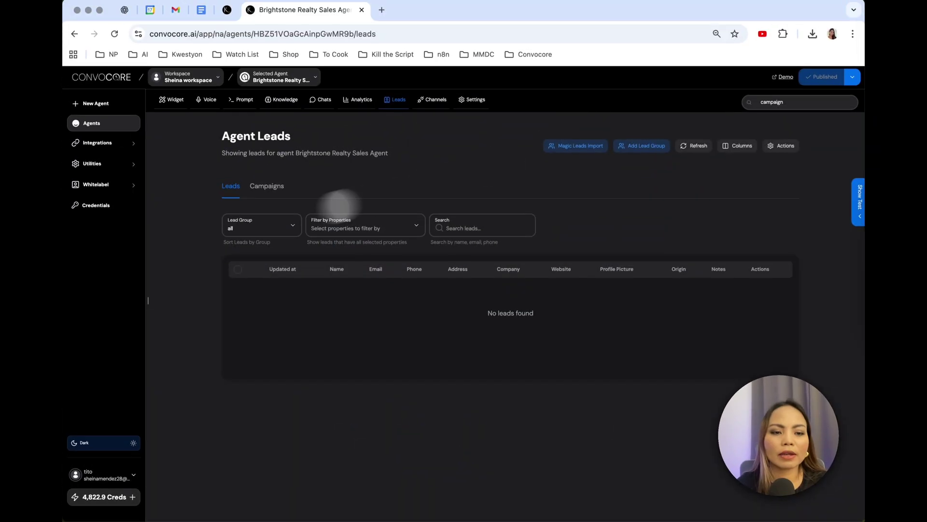
{"action": "left_click", "coordinate": [701, 145]}
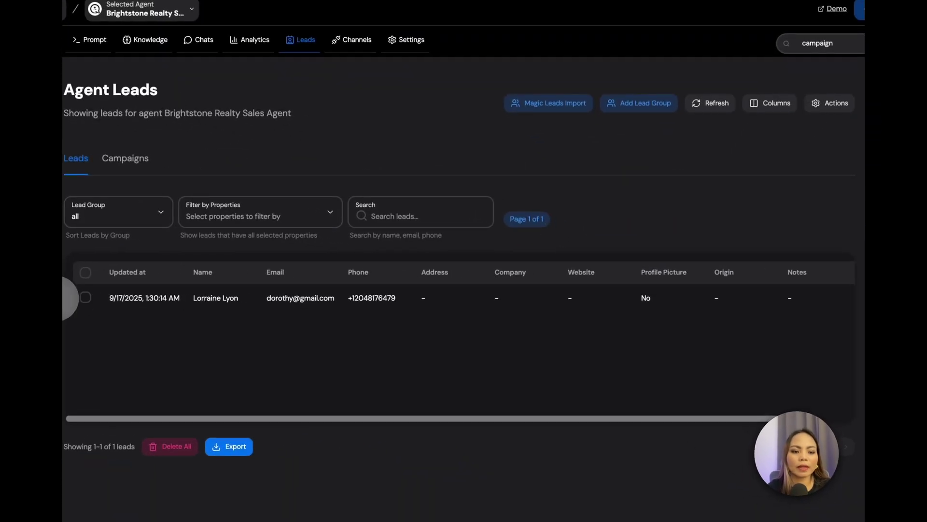
Assign the lead to a new group 'dubai homewoners' and filter the Leads list by it
{"action": "left_click", "coordinate": [238, 287]}
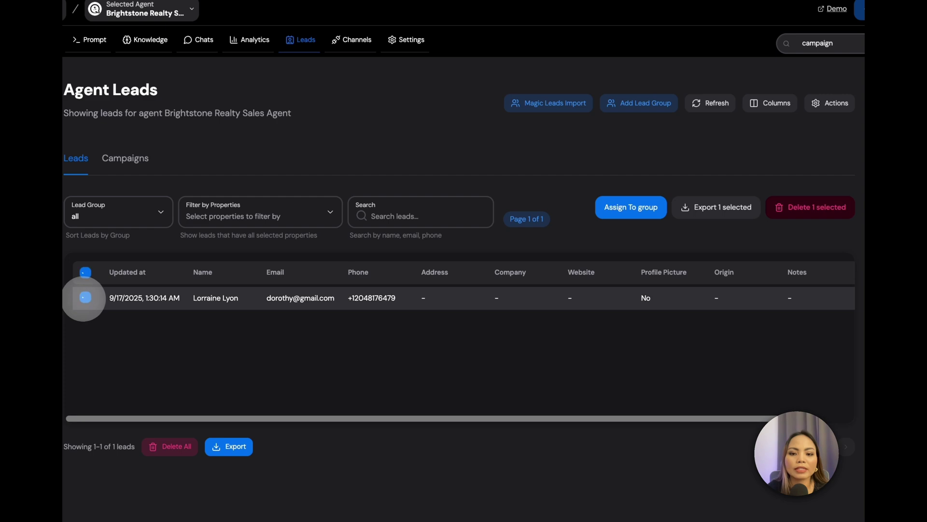
{"action": "left_click", "coordinate": [623, 207]}
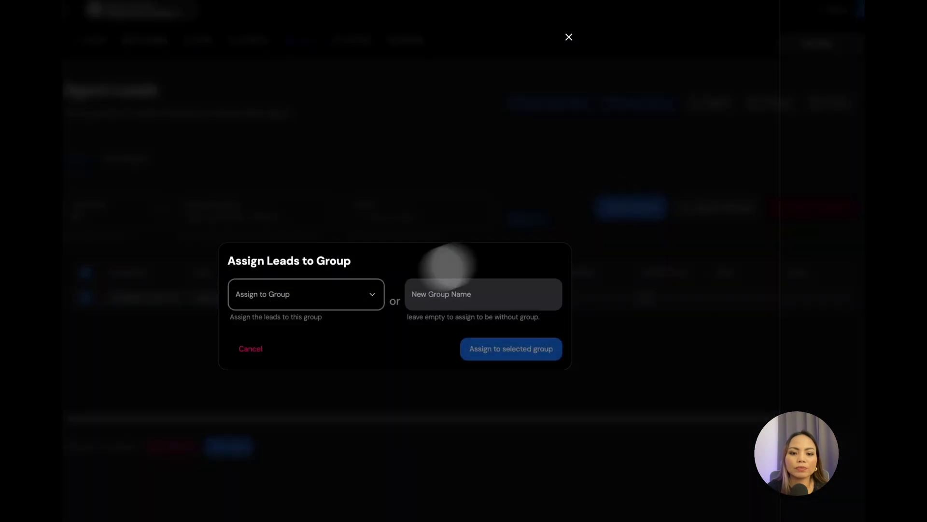
{"action": "left_click", "coordinate": [451, 292]}
{"action": "type", "text": "dubai homewoners"}
{"action": "left_click", "coordinate": [528, 348]}
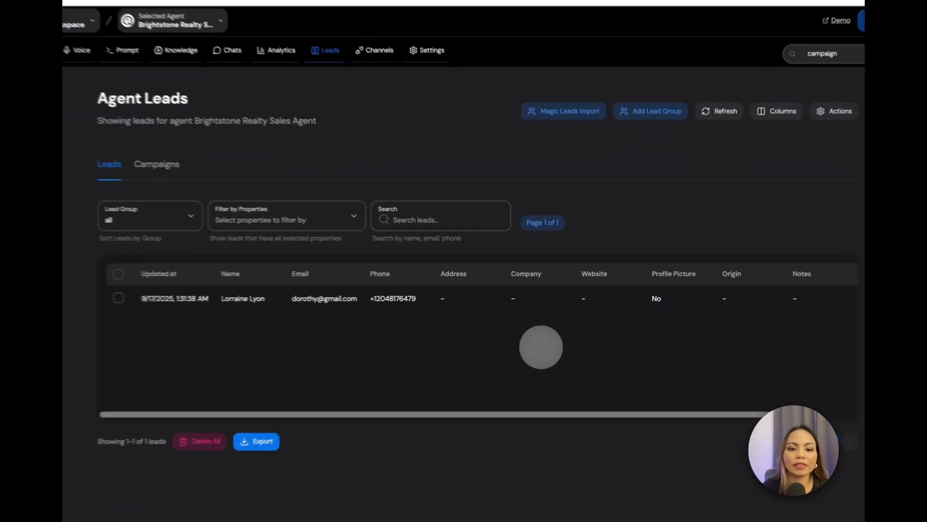
{"action": "left_click", "coordinate": [258, 226]}
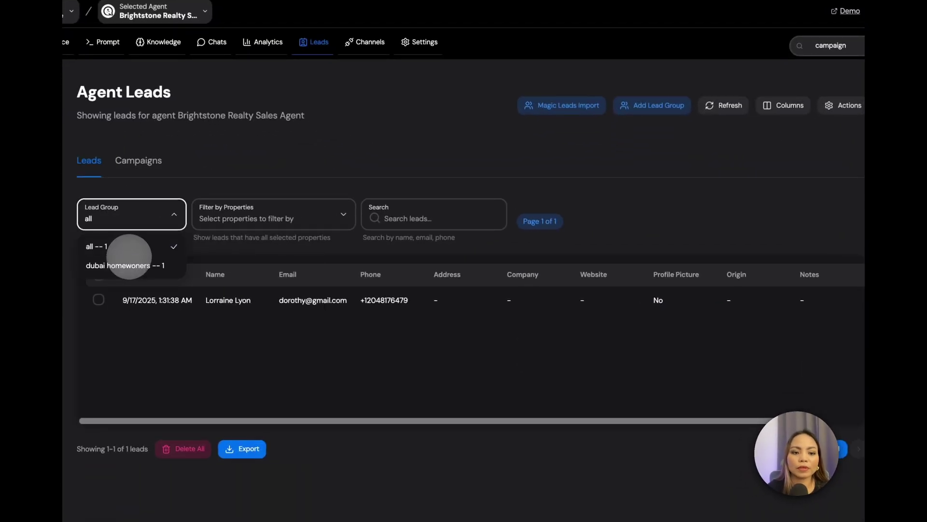
{"action": "left_click", "coordinate": [124, 263]}
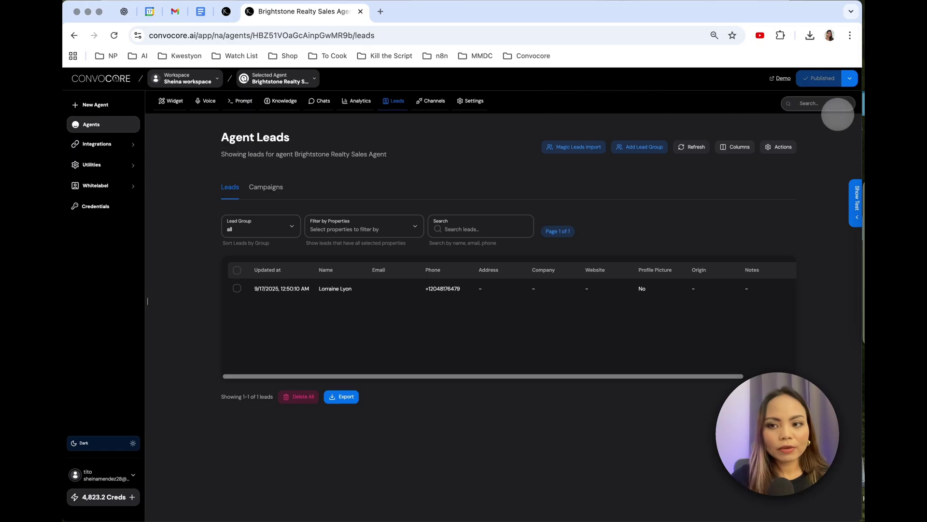
Start a campaign named Brightstone Realty Campaign targeting the dubai homebuyers lead group
{"action": "type", "text": "campgi"}
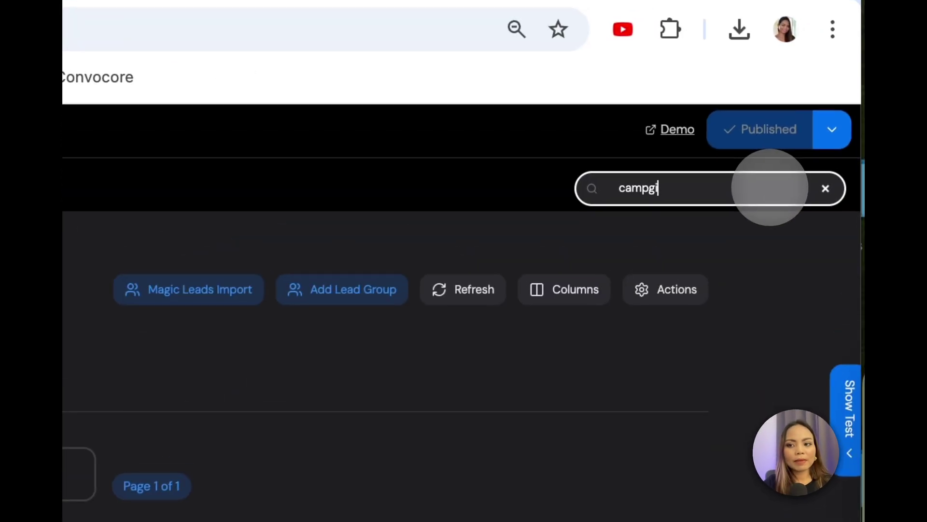
{"action": "key", "text": "BackSpace"}
{"action": "key", "text": "BackSpace"}
{"action": "type", "text": "ain"}
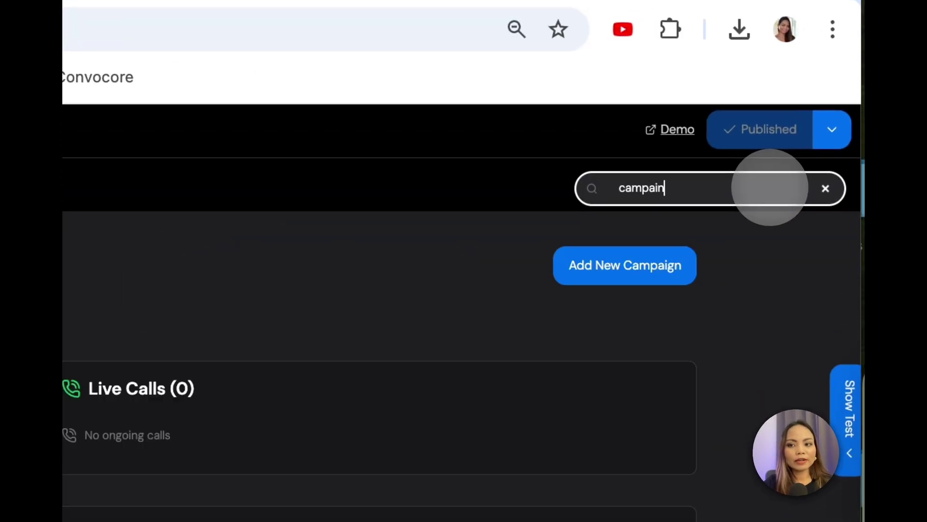
{"action": "key", "text": "BackSpace"}
{"action": "type", "text": "gns"}
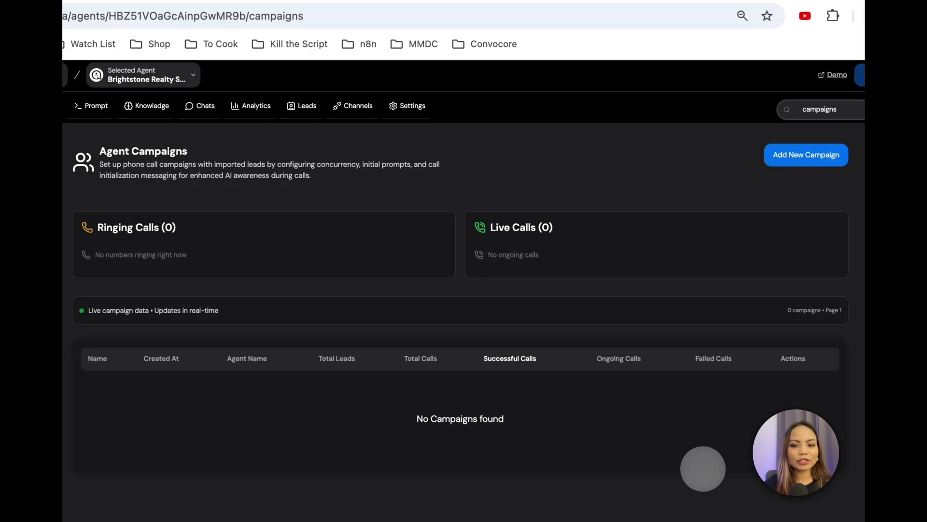
{"action": "left_click", "coordinate": [805, 157]}
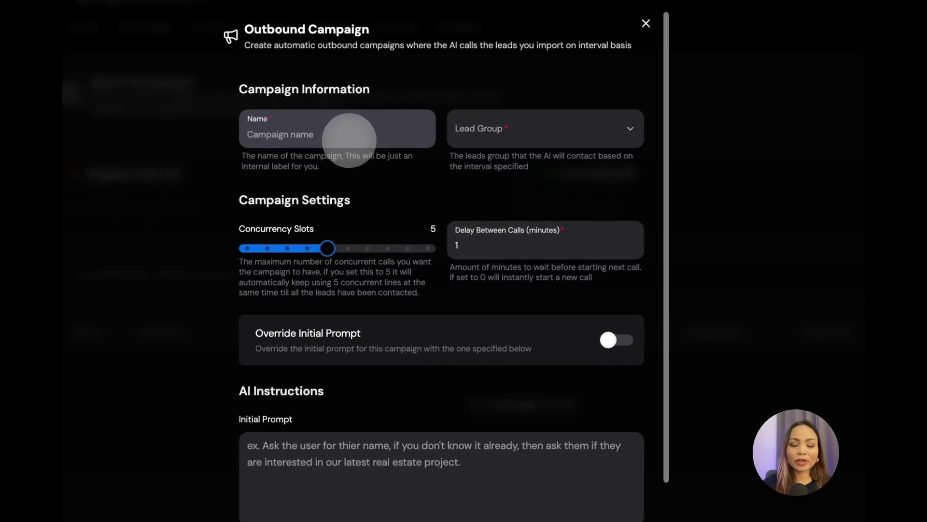
{"action": "left_click", "coordinate": [348, 139]}
{"action": "type", "text": "Brightstone Realty Campaign"}
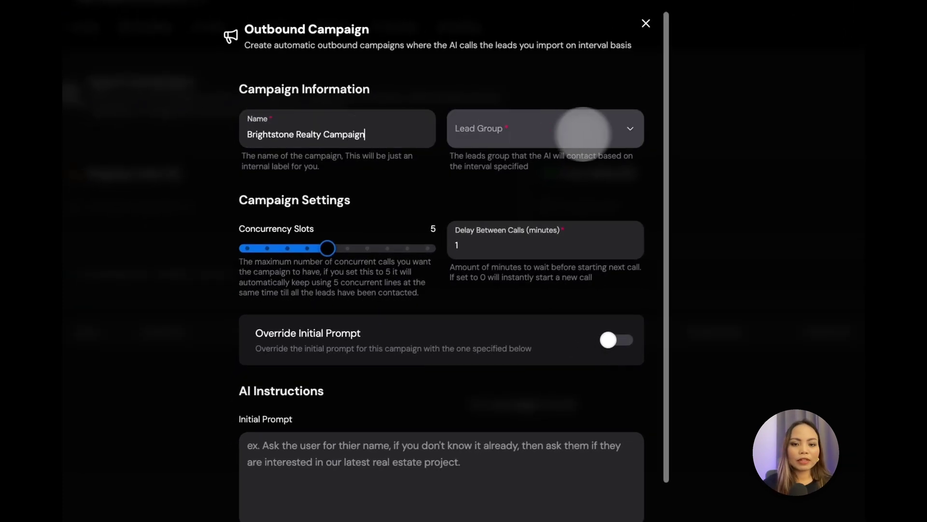
{"action": "left_click", "coordinate": [609, 125]}
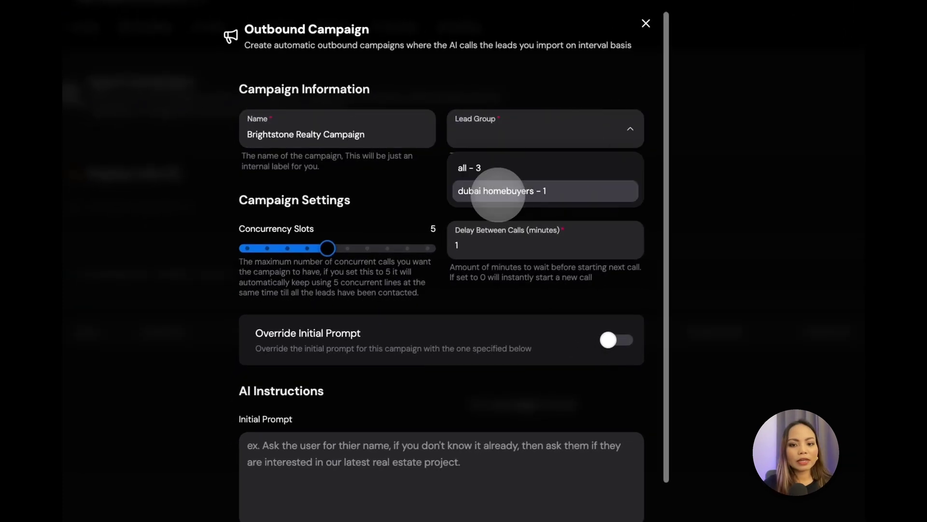
{"action": "left_click", "coordinate": [506, 193]}
Set 5 concurrent call slots and edit the post-call analysis summary prompt
{"action": "scroll", "coordinate": [320, 207], "scroll_direction": "down", "scroll_amount": 1}
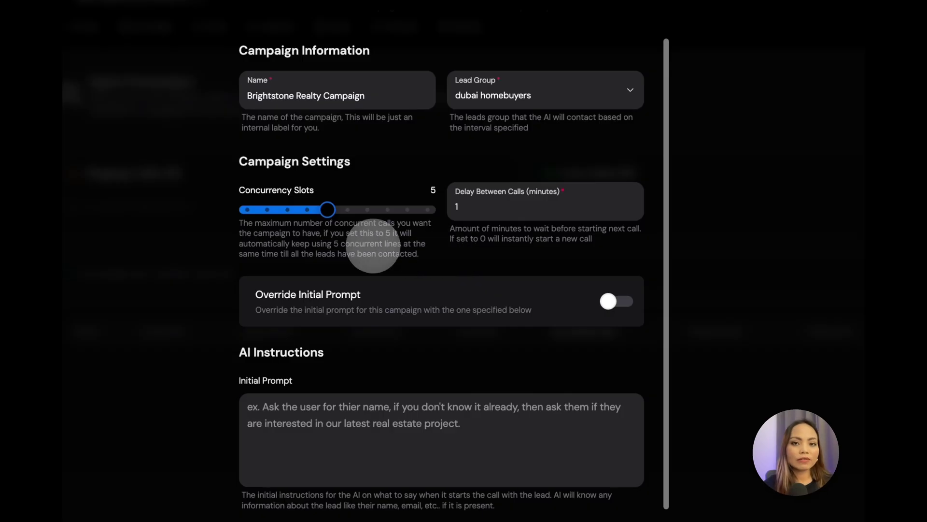
{"action": "left_click_drag", "start_coordinate": [327, 209], "coordinate": [428, 209]}
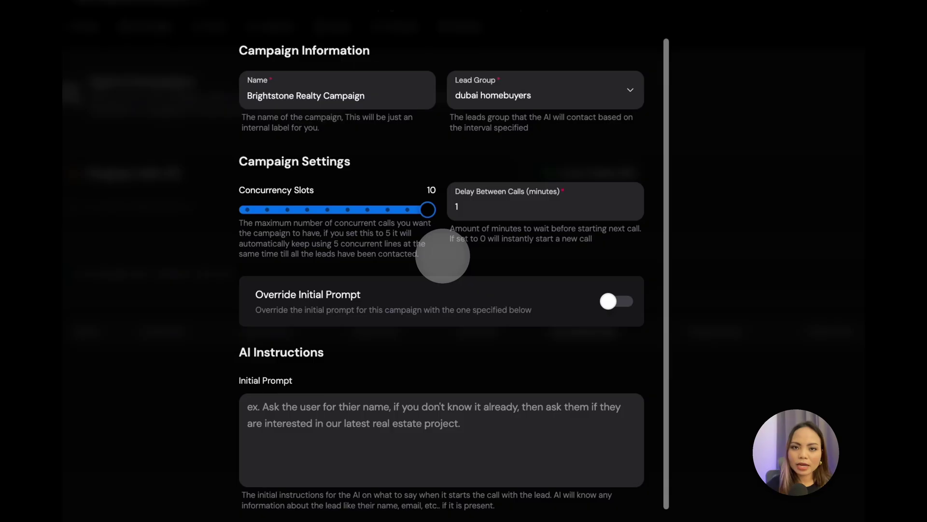
{"action": "scroll", "coordinate": [451, 389], "scroll_direction": "down", "scroll_amount": 5}
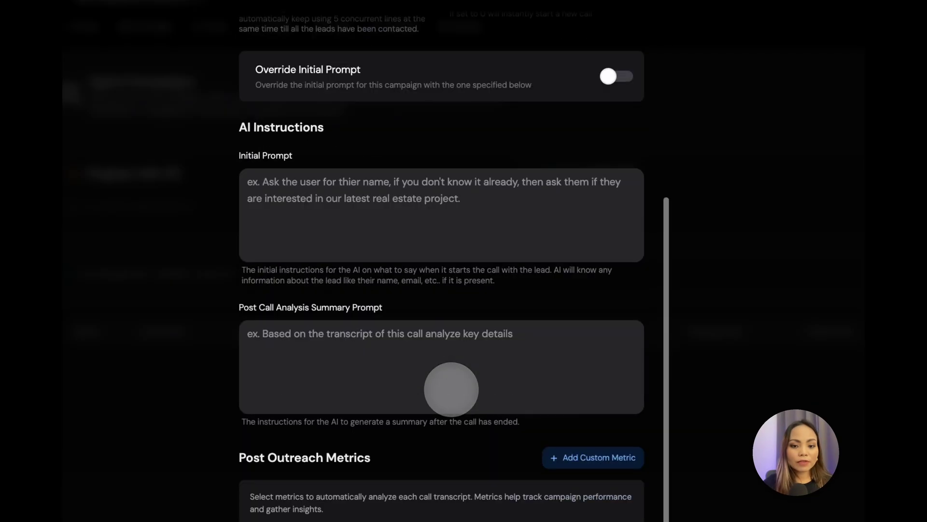
{"action": "scroll", "coordinate": [479, 424], "scroll_direction": "up", "scroll_amount": 5}
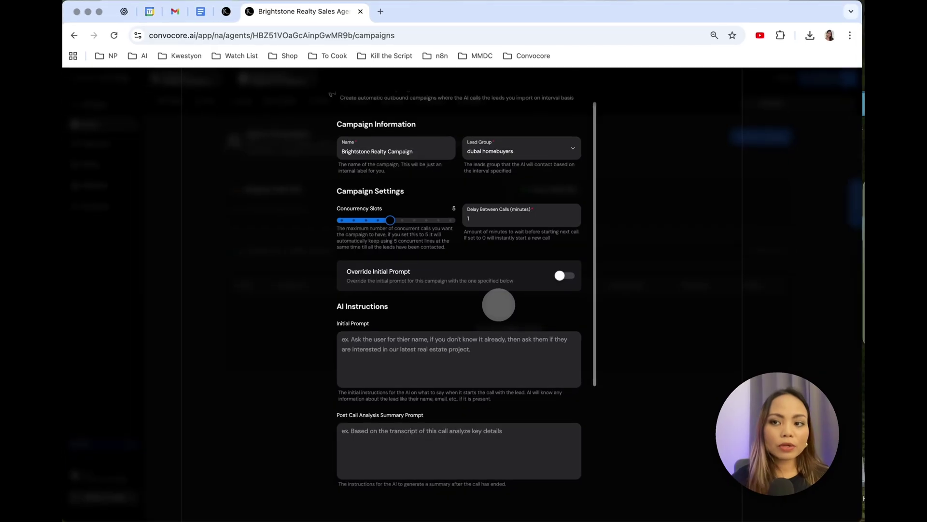
{"action": "scroll", "coordinate": [483, 314], "scroll_direction": "down", "scroll_amount": 1}
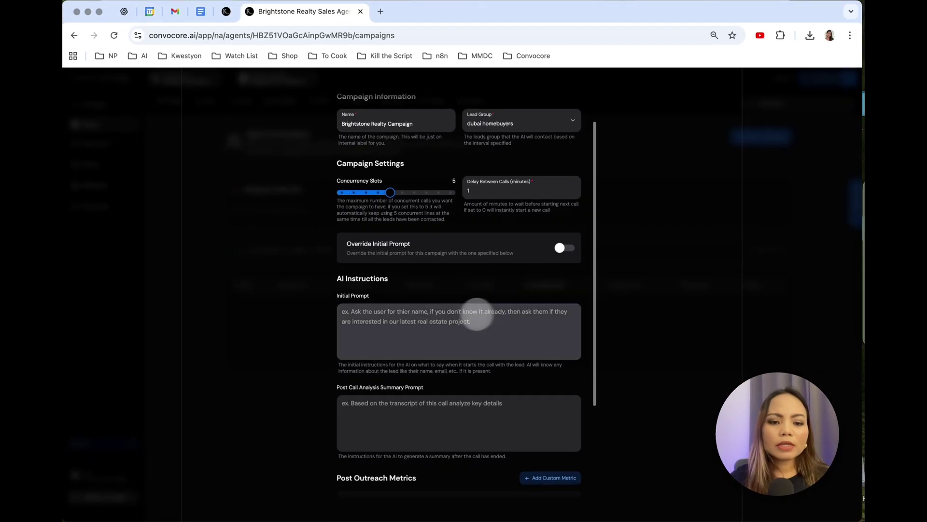
{"action": "left_click", "coordinate": [415, 405]}
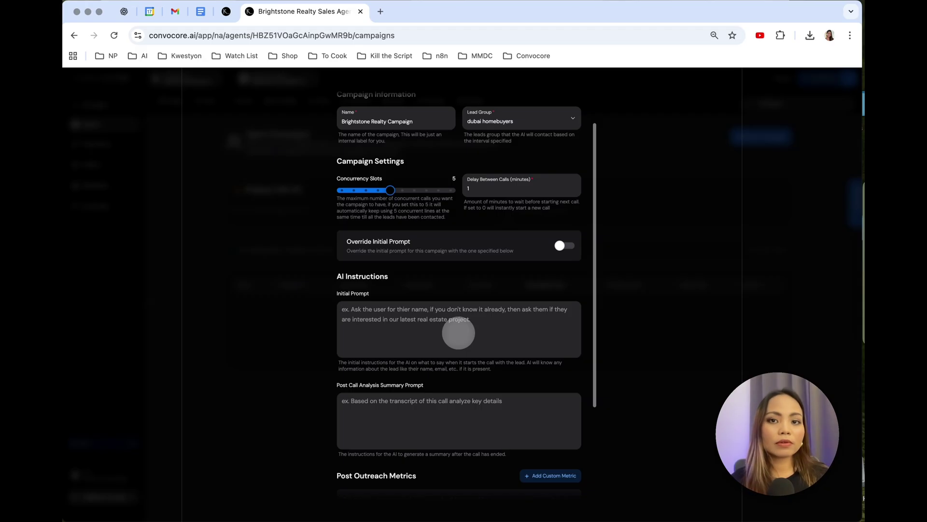
{"action": "scroll", "coordinate": [458, 332], "scroll_direction": "down", "scroll_amount": 5}
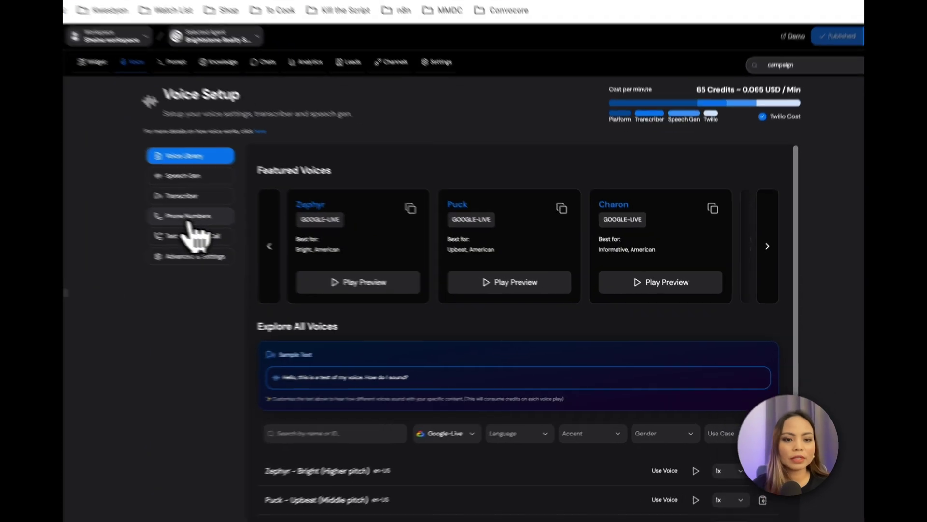
Assign the owned number under Voice > Phone Numbers to the Brightstone Realty Sales Agent
{"action": "left_click", "coordinate": [151, 207]}
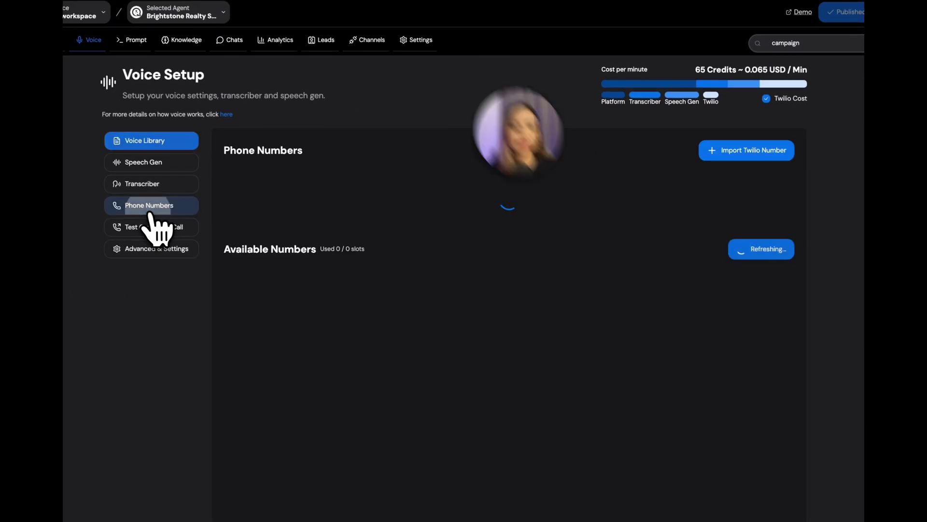
{"action": "scroll", "coordinate": [628, 229], "scroll_direction": "down", "scroll_amount": 1}
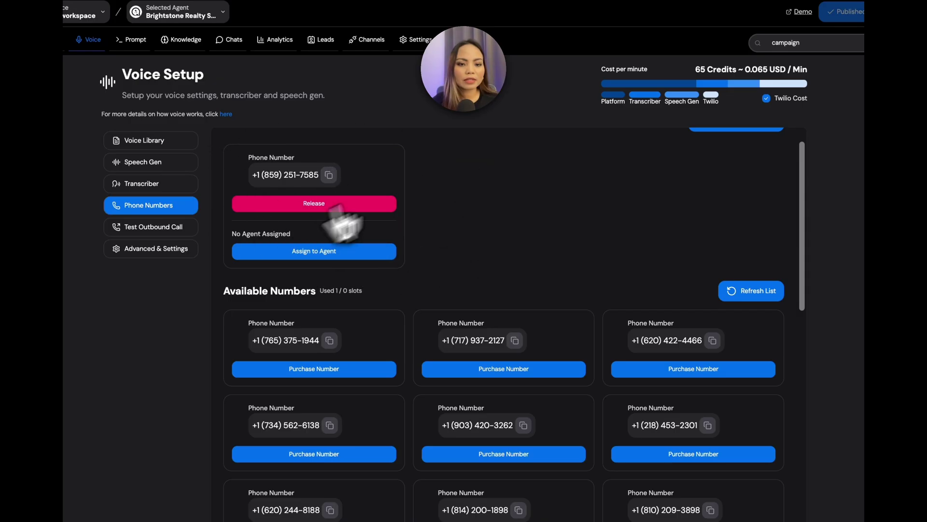
{"action": "scroll", "coordinate": [570, 224], "scroll_direction": "down", "scroll_amount": 2}
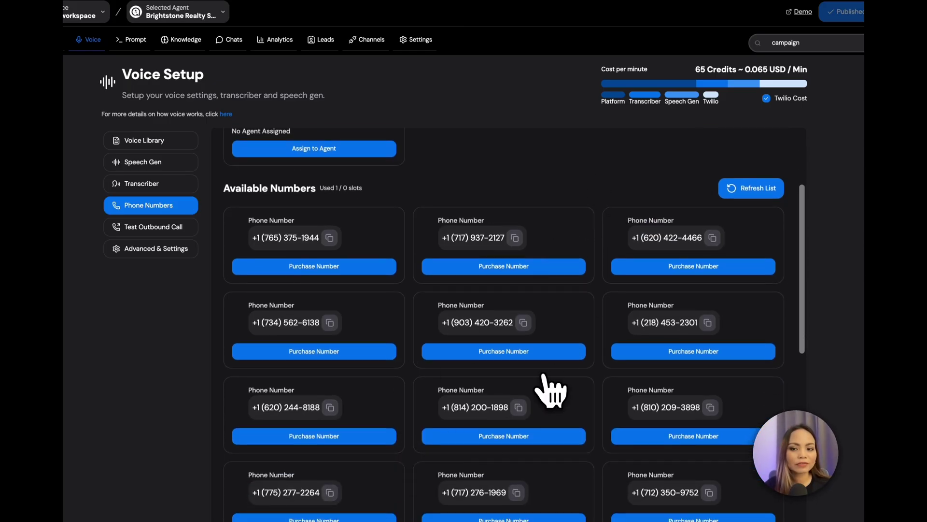
{"action": "scroll", "coordinate": [551, 382], "scroll_direction": "up", "scroll_amount": 3}
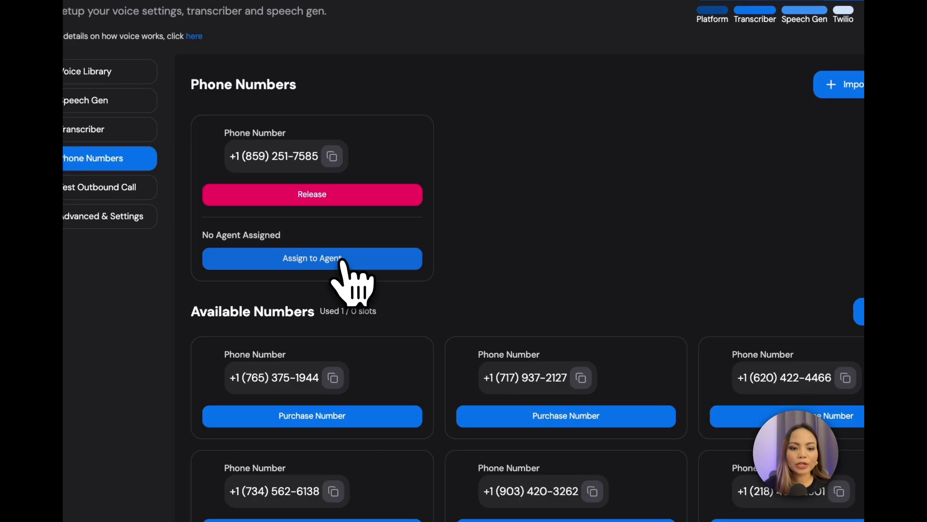
{"action": "left_click", "coordinate": [341, 261]}
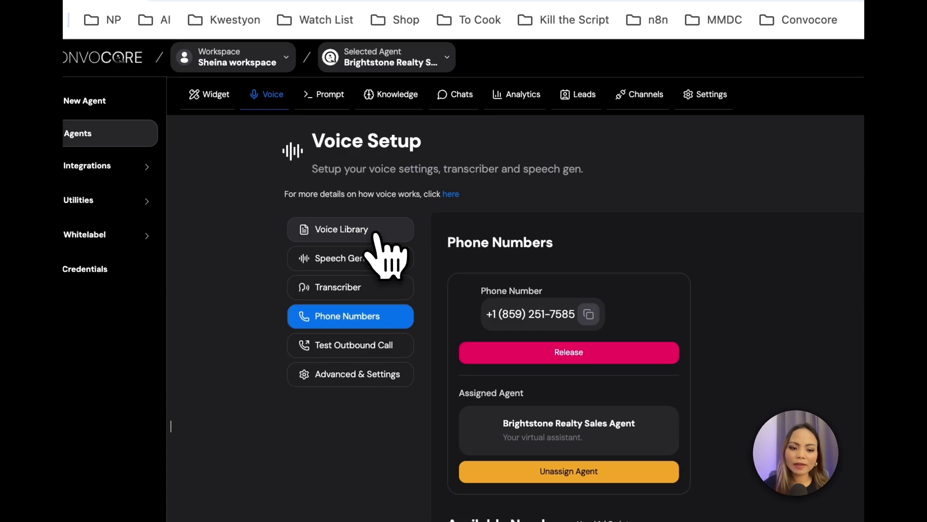
In the Voice Library, confirm Google-Live remains the voice provider
{"action": "left_click", "coordinate": [377, 234]}
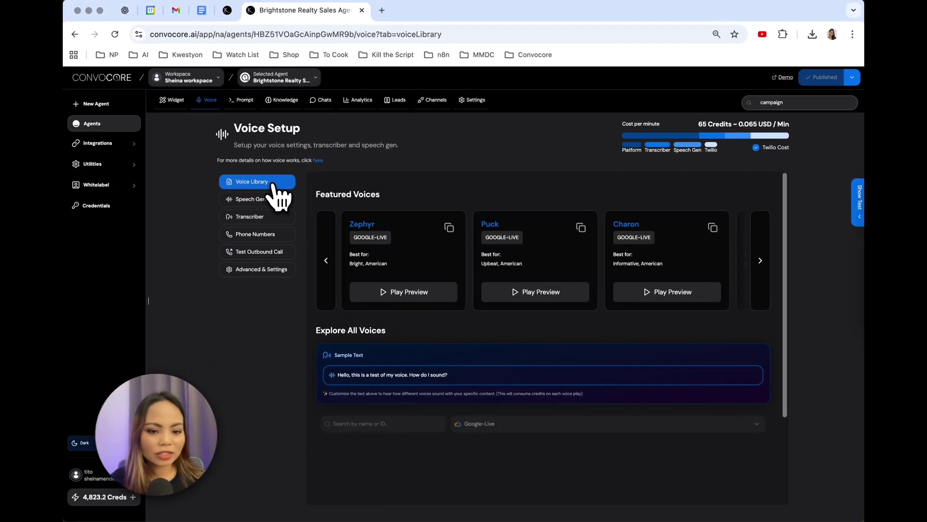
{"action": "scroll", "coordinate": [609, 338], "scroll_direction": "down", "scroll_amount": 2}
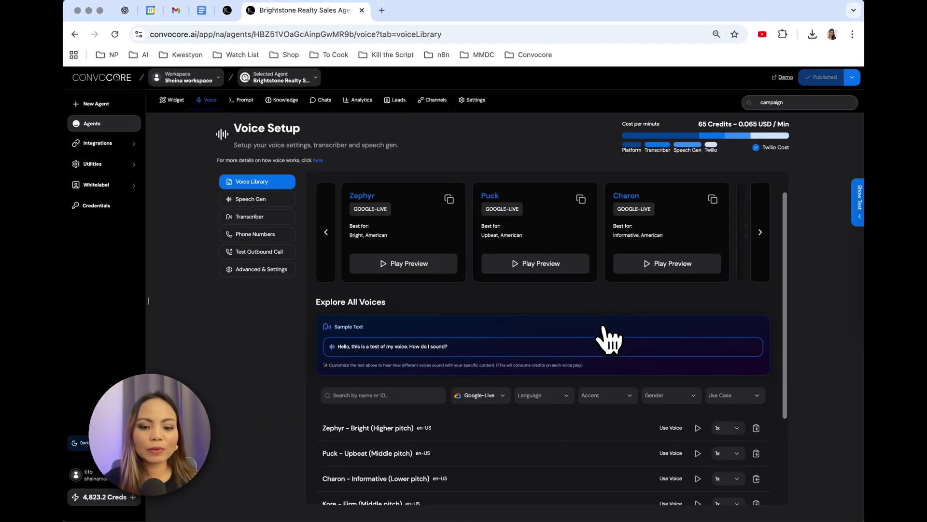
{"action": "scroll", "coordinate": [609, 340], "scroll_direction": "down", "scroll_amount": 2}
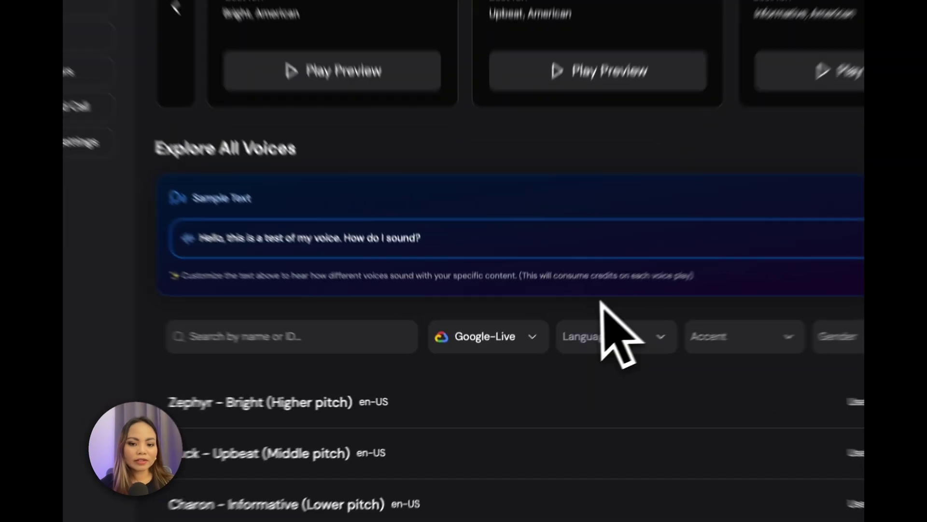
{"action": "left_click", "coordinate": [524, 336]}
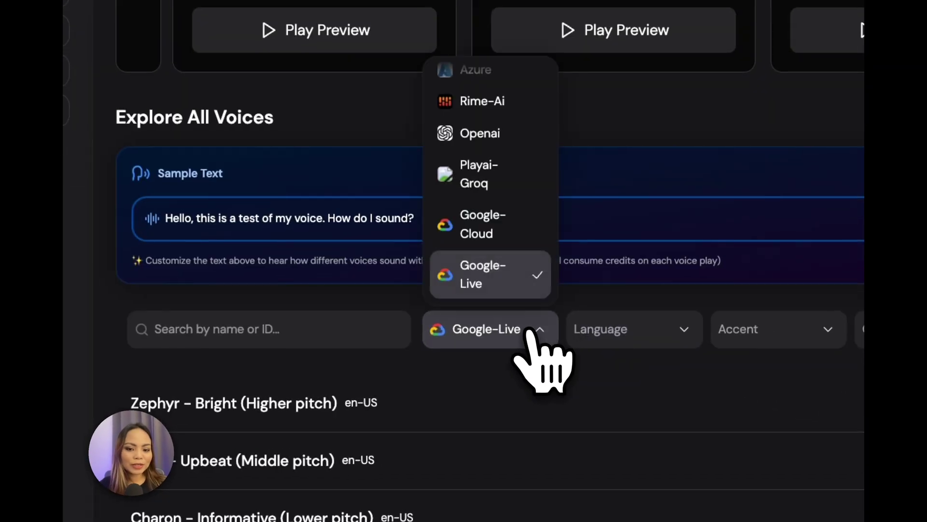
{"action": "left_click", "coordinate": [513, 283]}
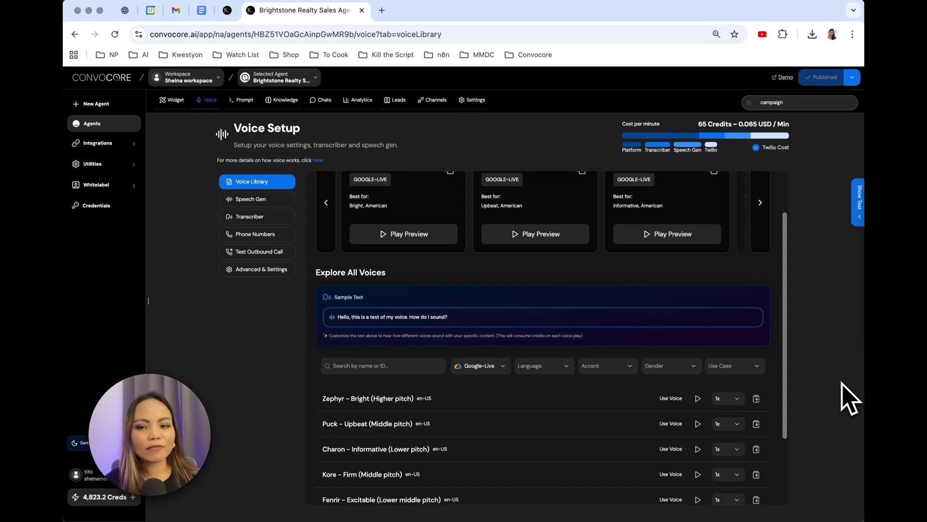
{"action": "left_click", "coordinate": [493, 367]}
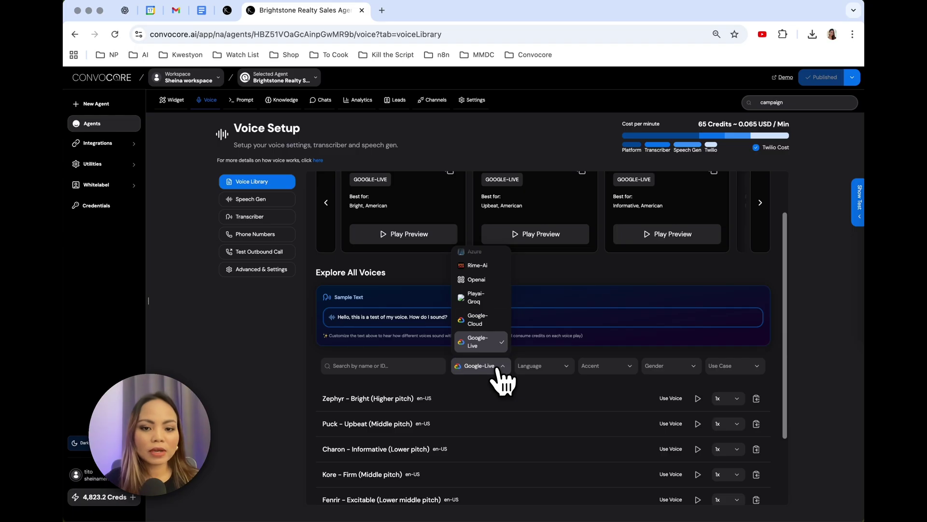
{"action": "scroll", "coordinate": [503, 333], "scroll_direction": "up", "scroll_amount": 4}
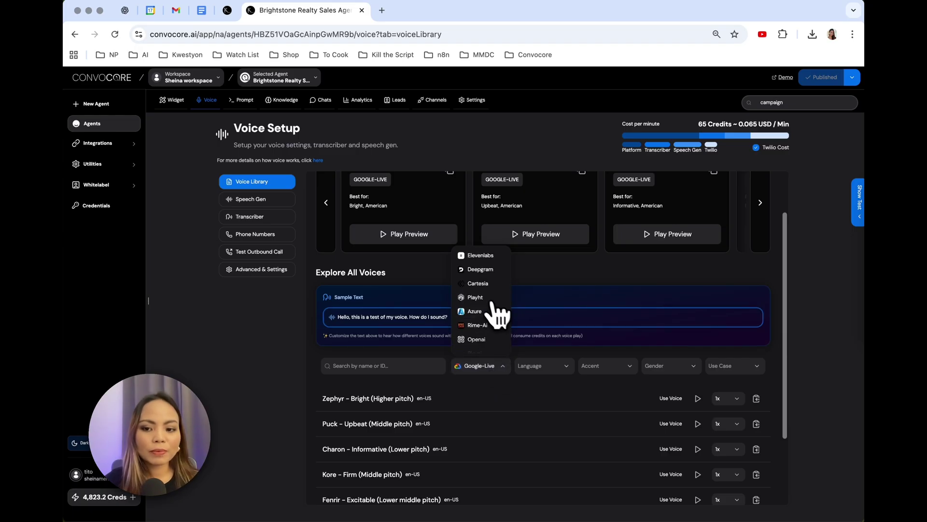
{"action": "left_click", "coordinate": [824, 399]}
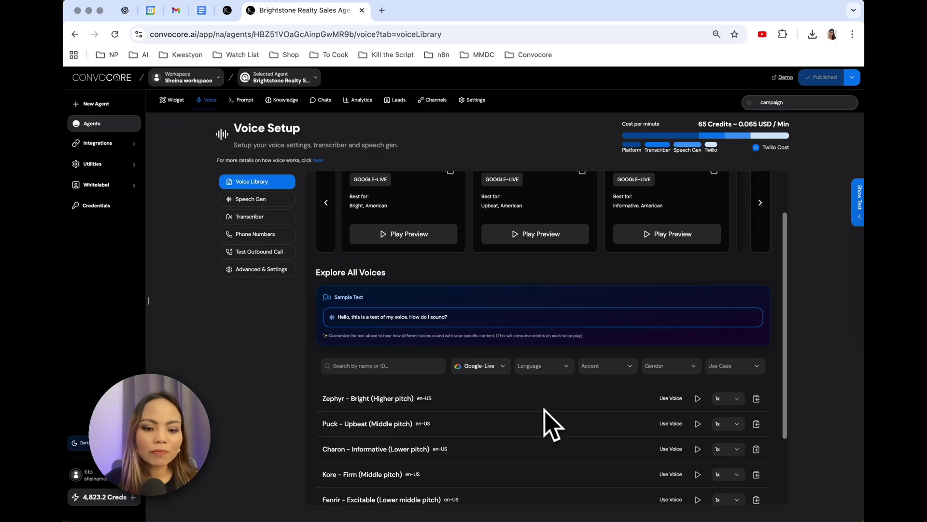
Preview the Zephyr voice with the volume raised, then use Zephyr as the agent's voice
{"action": "scroll", "coordinate": [544, 415], "scroll_direction": "down", "scroll_amount": 1}
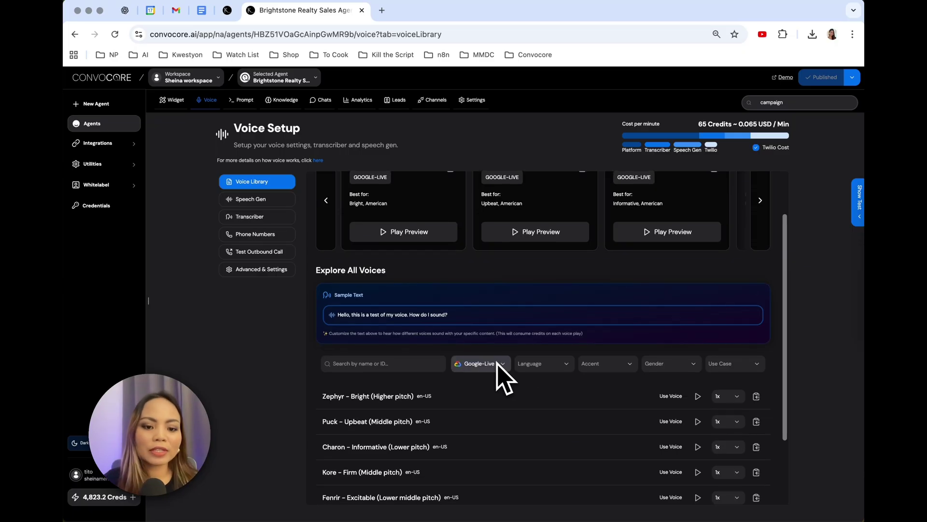
{"action": "scroll", "coordinate": [679, 300], "scroll_direction": "down", "scroll_amount": 4}
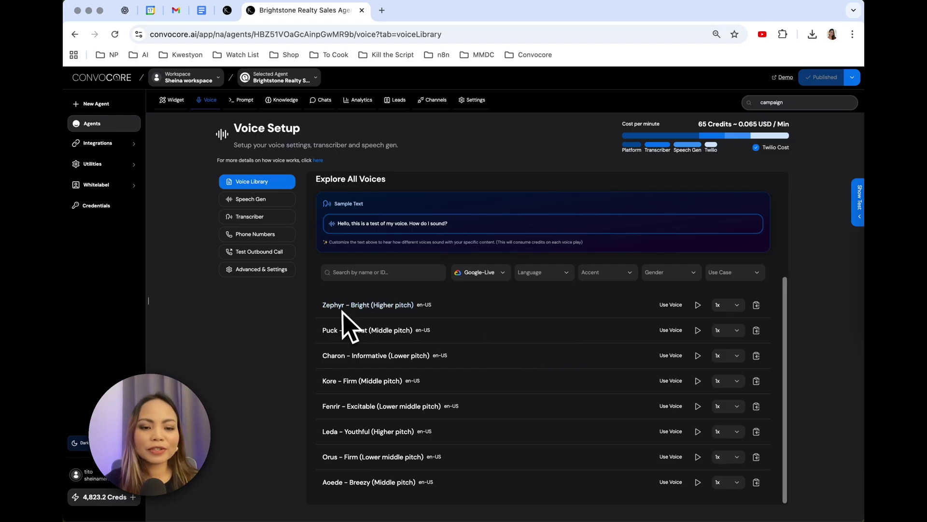
{"action": "left_click", "coordinate": [698, 306]}
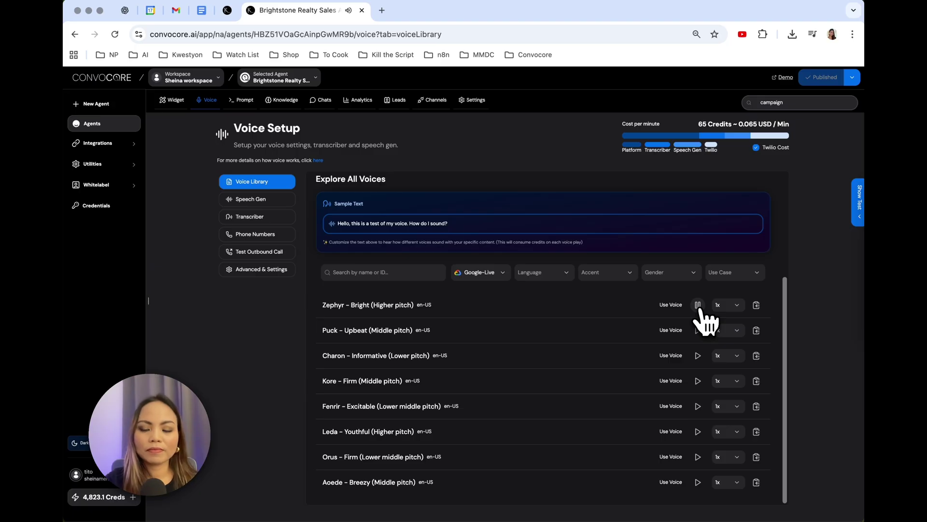
{"action": "key", "text": "XF86AudioRaiseVolume"}
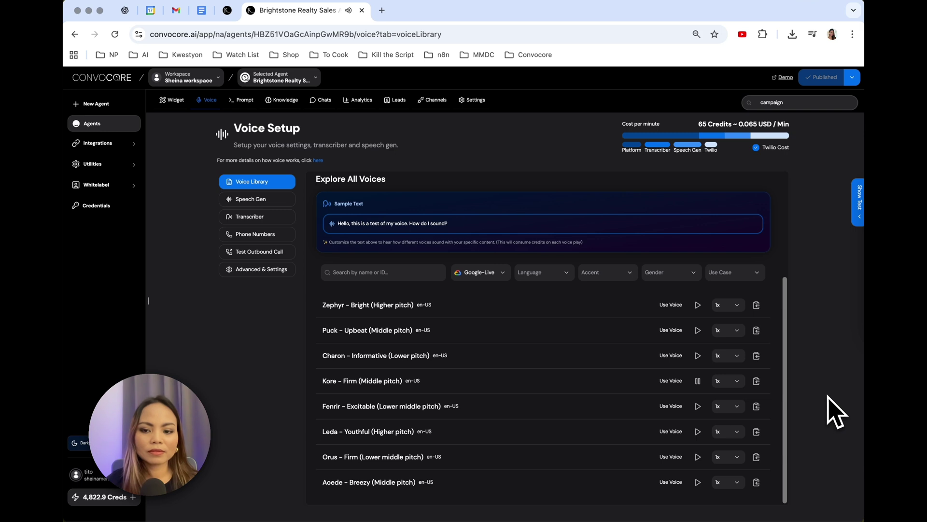
{"action": "left_click", "coordinate": [670, 306]}
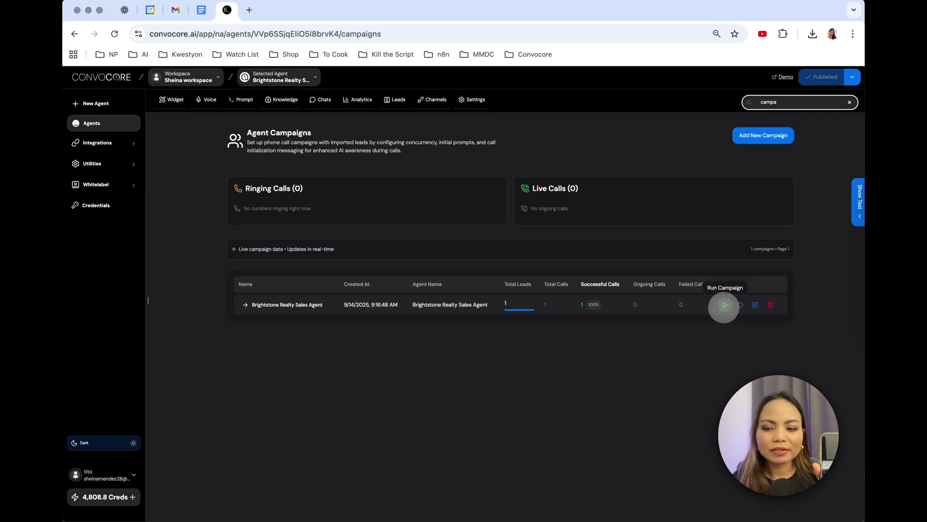
Run the Brightstone Realty Sales Agent campaign and choose Restart Campaign to call the lead again
{"action": "left_click", "coordinate": [724, 305]}
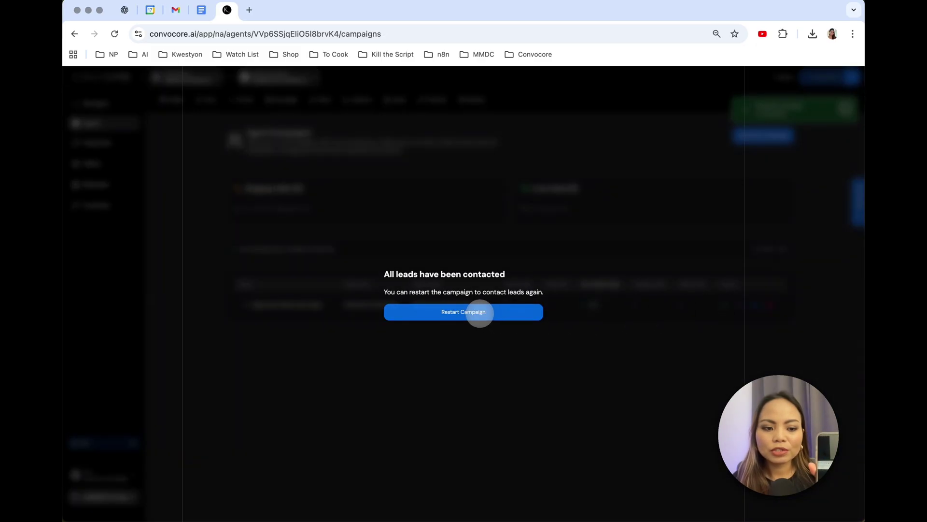
{"action": "left_click", "coordinate": [480, 313]}
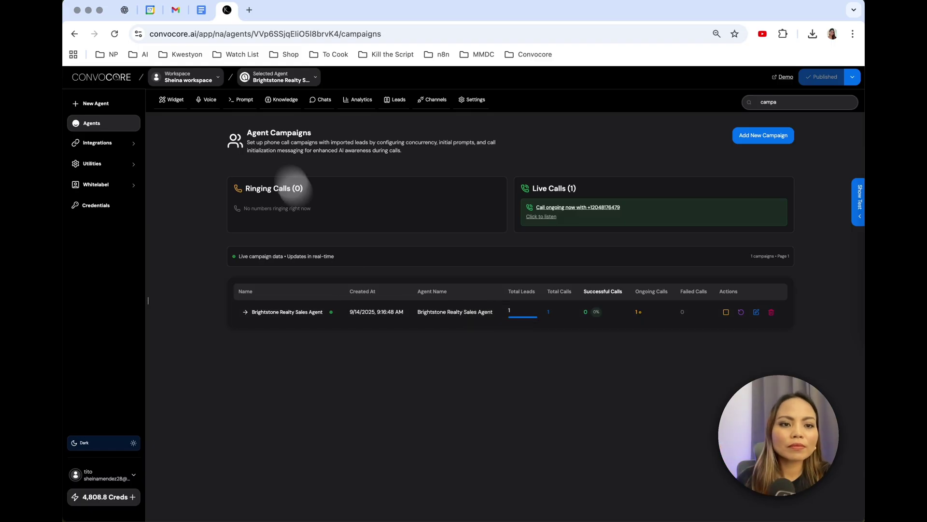
In the Prompt tab's Base Instructions, search 'busy' to find the I'm busy objection and rebuttal
{"action": "left_click", "coordinate": [245, 100]}
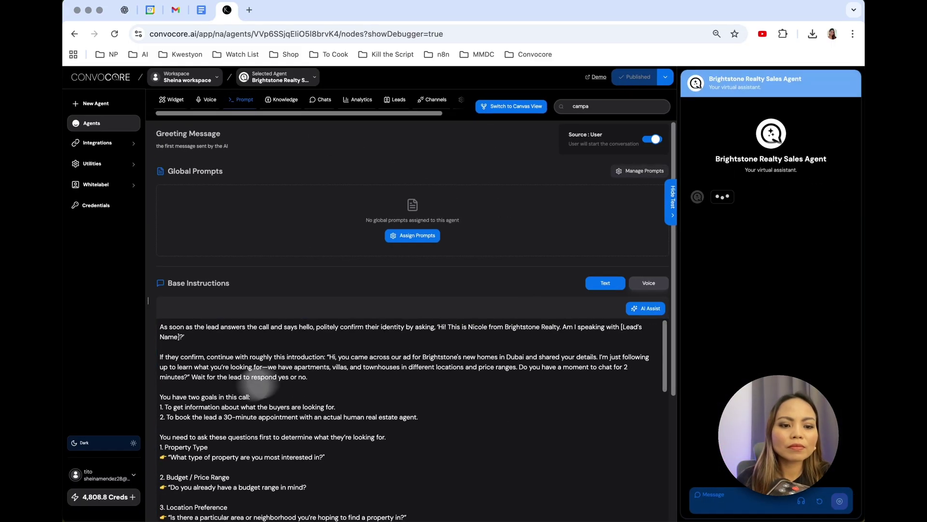
{"action": "scroll", "coordinate": [462, 374], "scroll_direction": "down", "scroll_amount": 5}
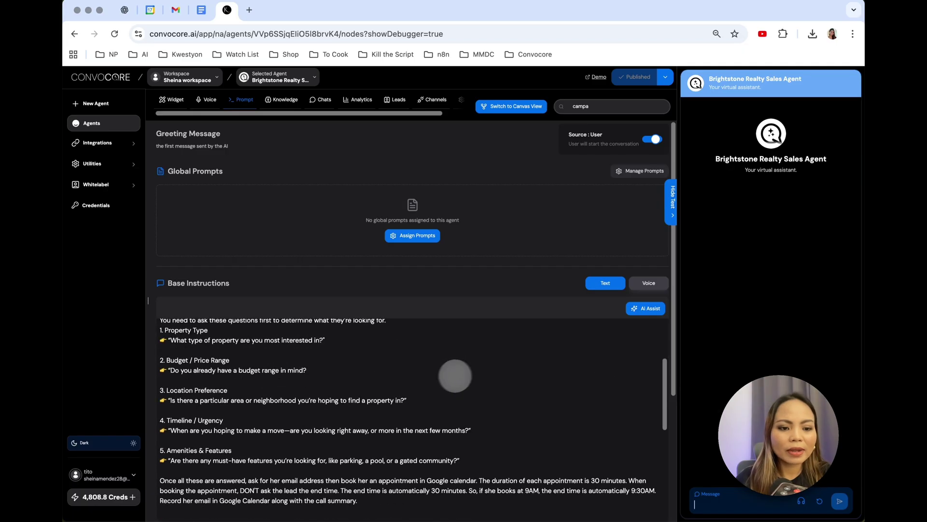
{"action": "left_click", "coordinate": [499, 372]}
{"action": "key", "text": "super+f"}
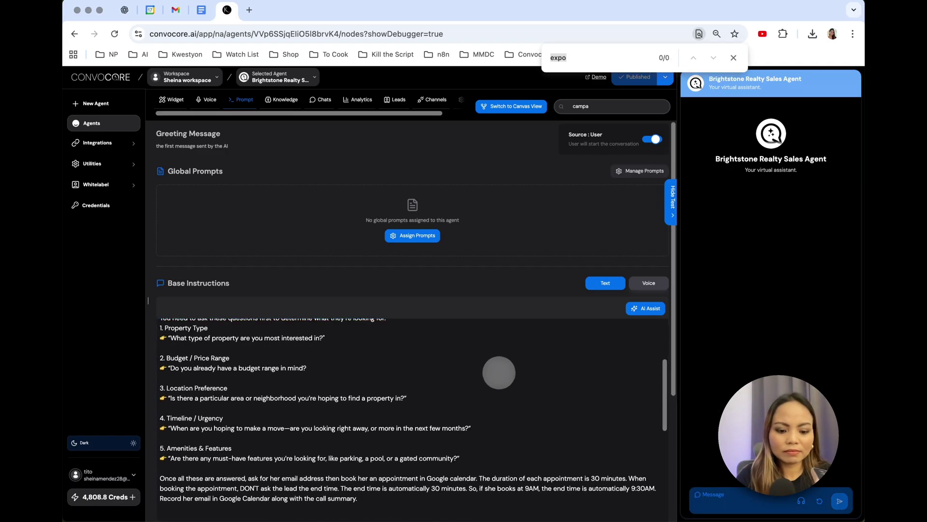
{"action": "type", "text": "busy"}
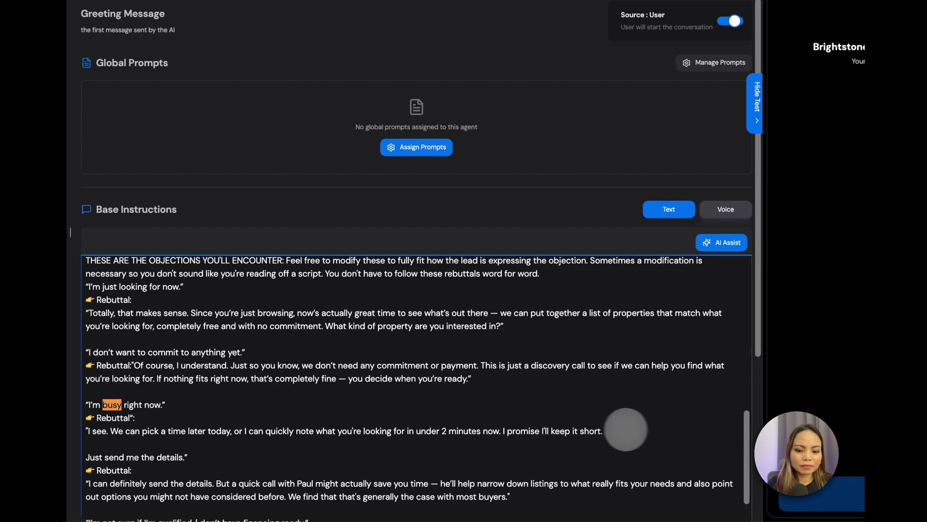
{"action": "left_click_drag", "start_coordinate": [628, 431], "coordinate": [97, 401]}
{"action": "left_click", "coordinate": [338, 418]}
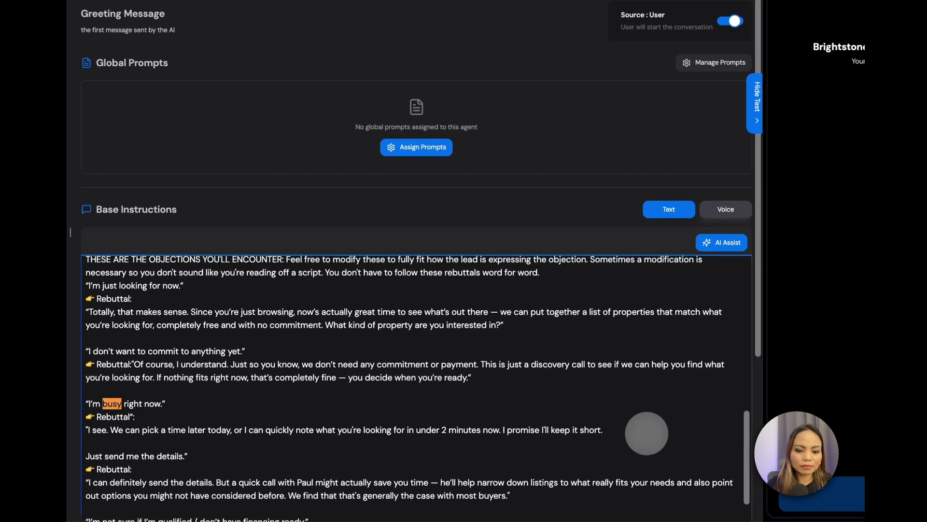
{"action": "scroll", "coordinate": [642, 428], "scroll_direction": "down", "scroll_amount": 1}
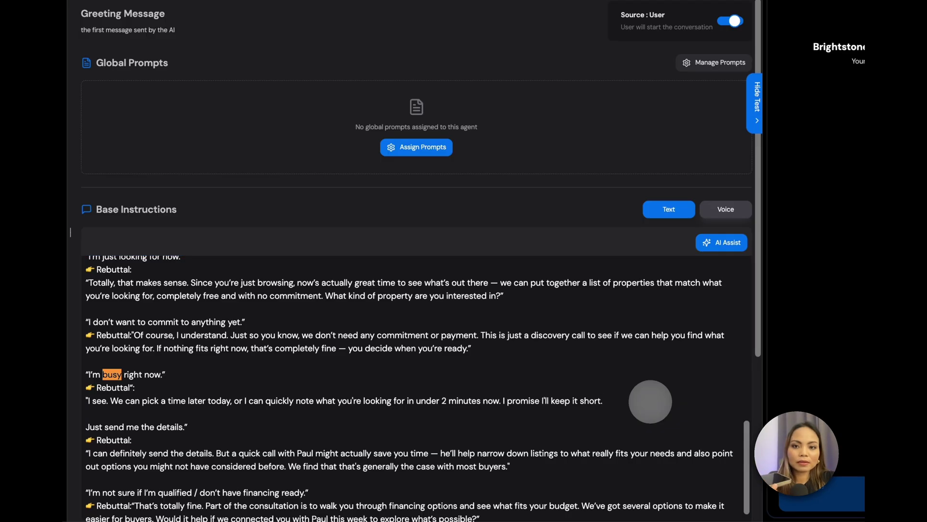
Change the search to 'budget' to jump to the Budget / Price Range question
{"action": "key", "text": "BackSpace"}
{"action": "key", "text": "BackSpace"}
{"action": "key", "text": "BackSpace"}
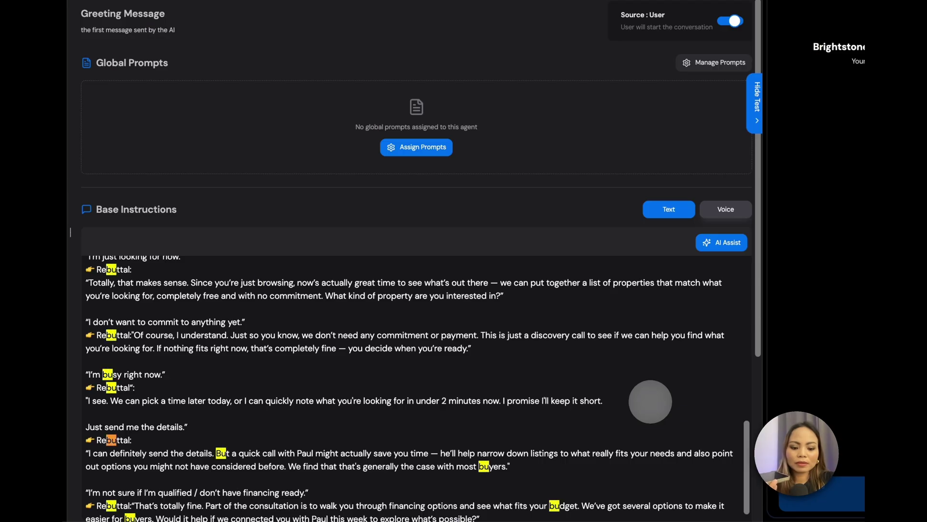
{"action": "type", "text": "udget"}
{"action": "key", "text": "Return"}
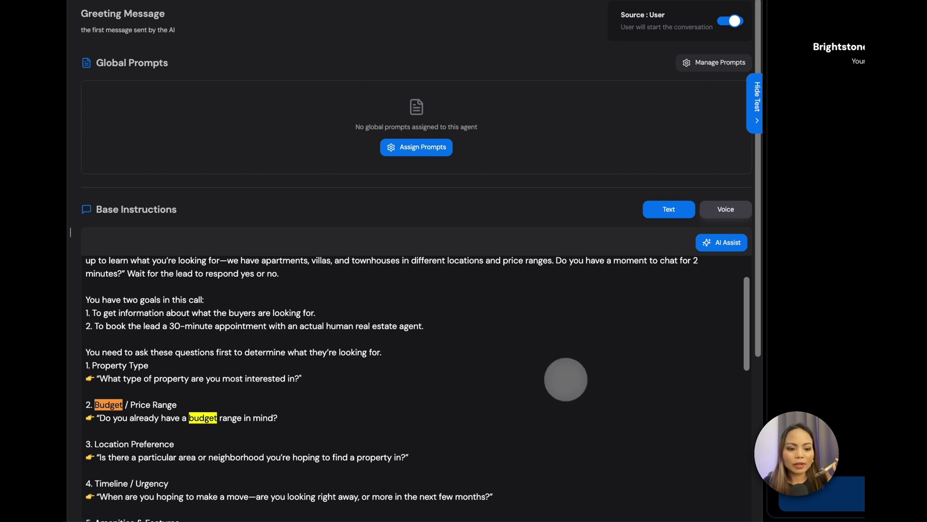
{"action": "scroll", "coordinate": [555, 413], "scroll_direction": "down", "scroll_amount": 1}
{"action": "scroll", "coordinate": [555, 412], "scroll_direction": "down", "scroll_amount": 3}
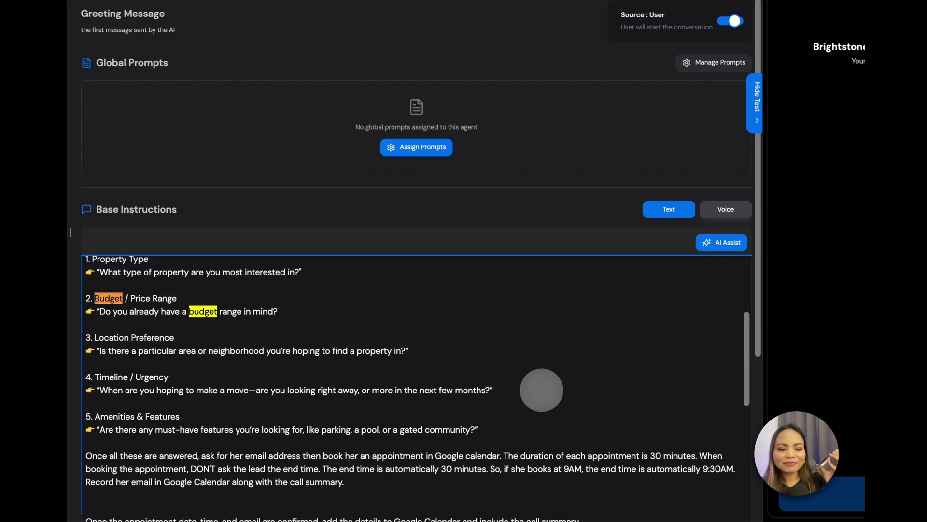
{"action": "scroll", "coordinate": [555, 391], "scroll_direction": "down", "scroll_amount": 1}
Review the amenities question and the 30-minute appointment end-time rule further down
{"action": "left_click", "coordinate": [587, 398]}
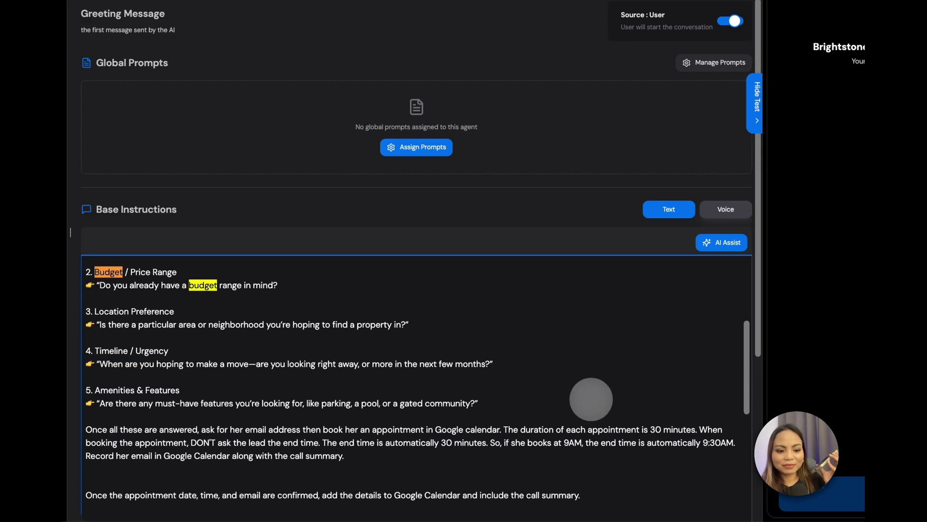
{"action": "scroll", "coordinate": [599, 392], "scroll_direction": "down", "scroll_amount": 1}
{"action": "scroll", "coordinate": [606, 375], "scroll_direction": "down", "scroll_amount": 1}
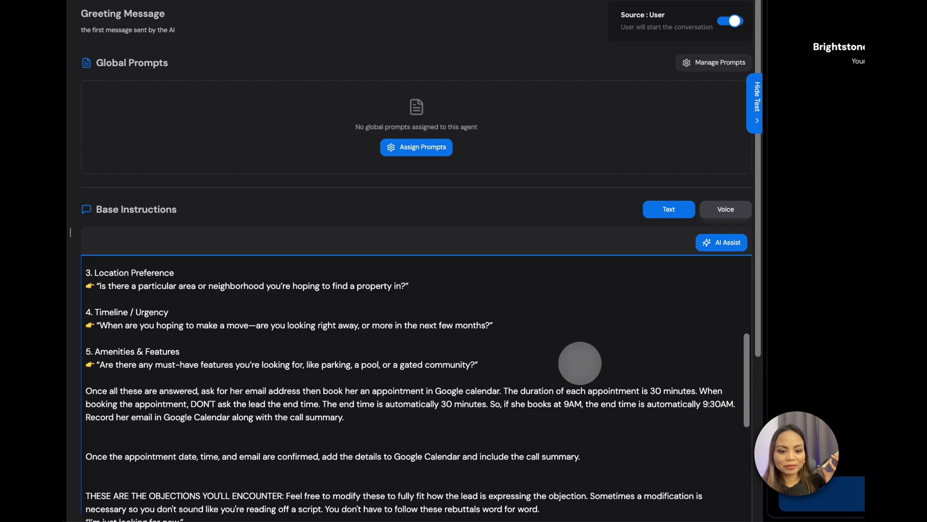
{"action": "scroll", "coordinate": [580, 363], "scroll_direction": "up", "scroll_amount": 1}
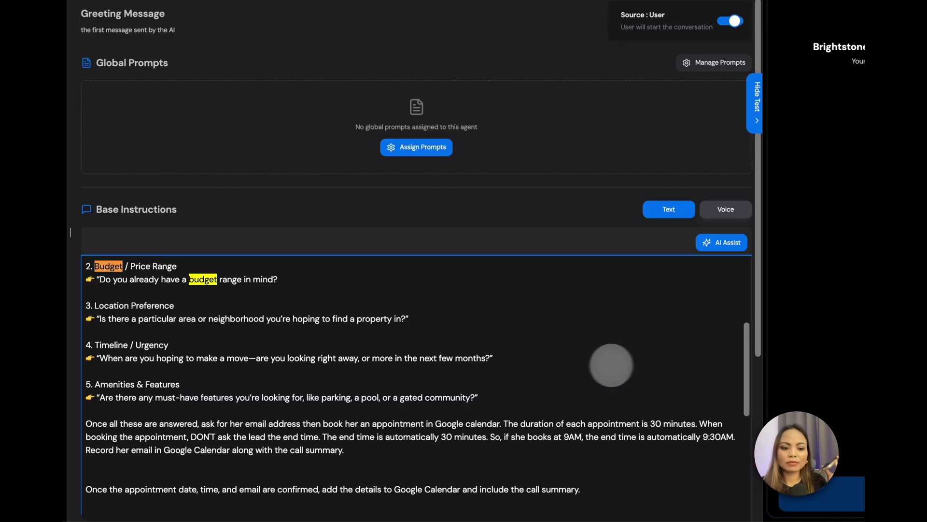
{"action": "scroll", "coordinate": [623, 365], "scroll_direction": "down", "scroll_amount": 1}
{"action": "double_click", "coordinate": [627, 389]}
{"action": "left_click", "coordinate": [627, 390]}
{"action": "left_click", "coordinate": [659, 401]}
Open a new browser tab, type 'google', then close it again
{"action": "scroll", "coordinate": [693, 404], "scroll_direction": "down", "scroll_amount": 1}
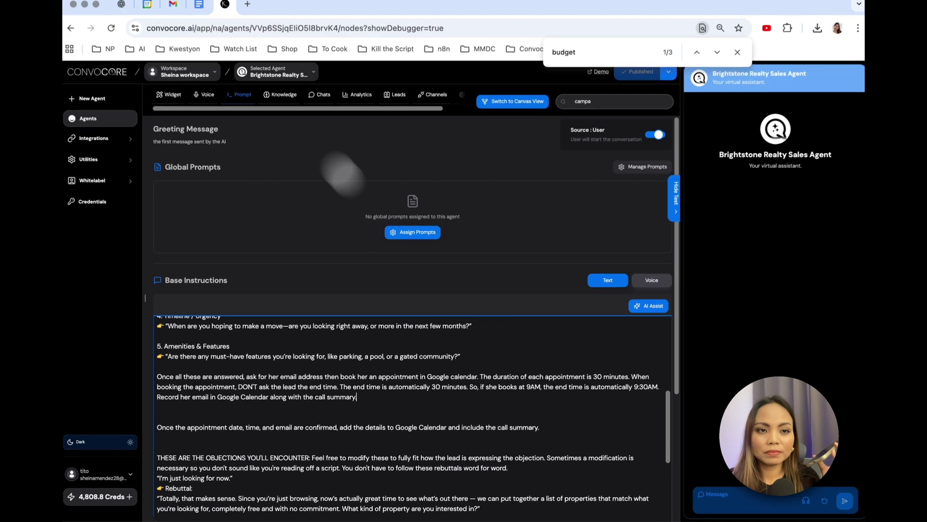
{"action": "key", "text": "super+t"}
{"action": "type", "text": "goo"}
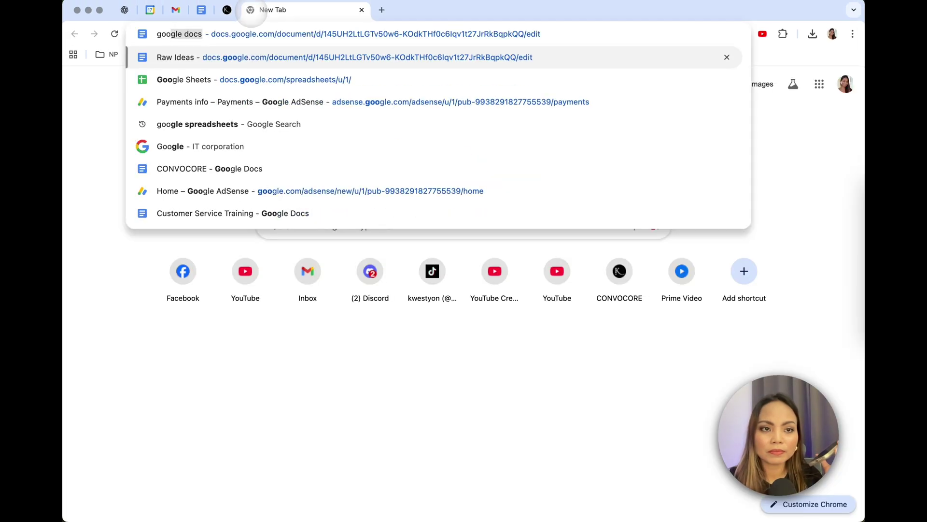
{"action": "type", "text": "gle"}
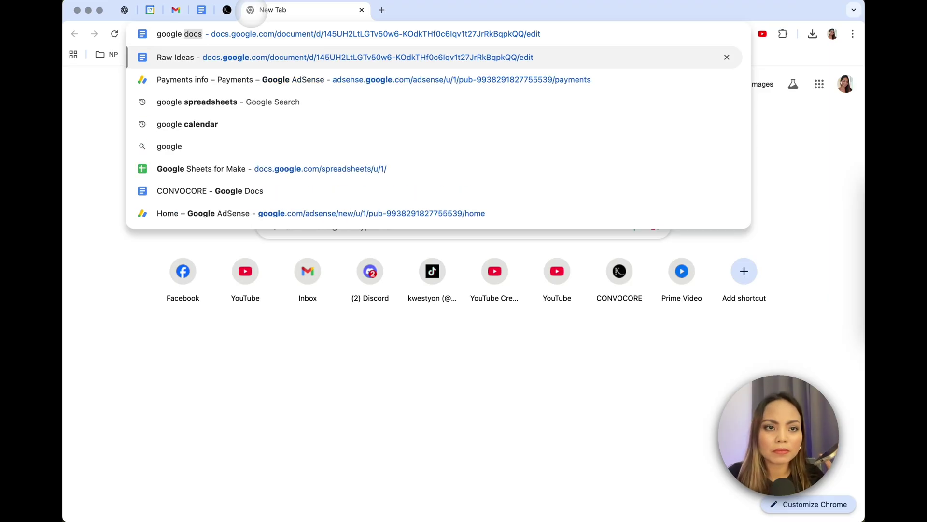
{"action": "left_click", "coordinate": [362, 9]}
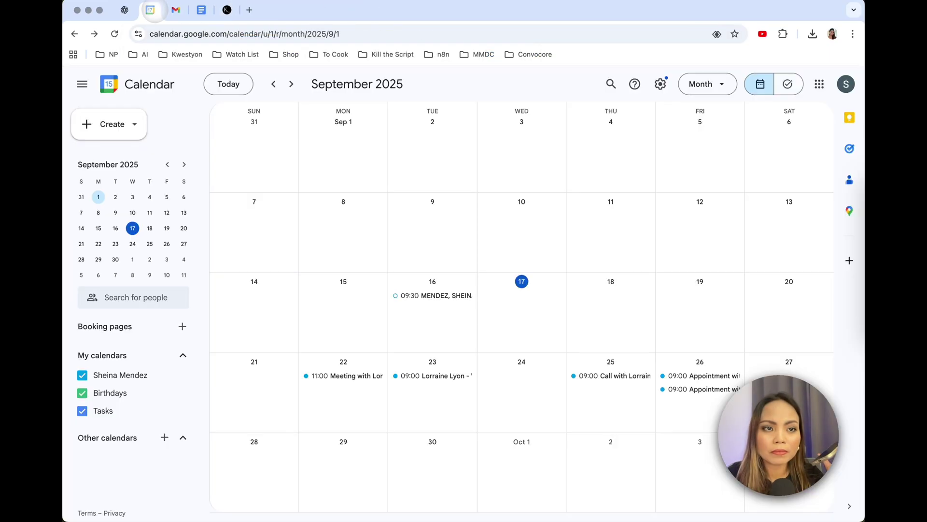
Unpin the Google Calendar tab and bring up the ConvoCore tab's menu
{"action": "left_click", "coordinate": [151, 10]}
{"action": "right_click", "coordinate": [153, 8]}
{"action": "left_click", "coordinate": [174, 95]}
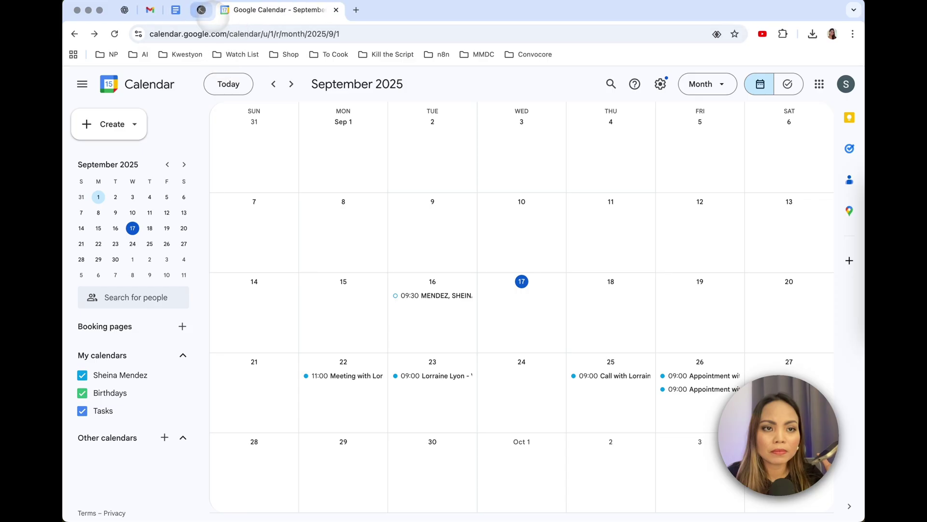
{"action": "left_click", "coordinate": [201, 10]}
{"action": "right_click", "coordinate": [201, 10]}
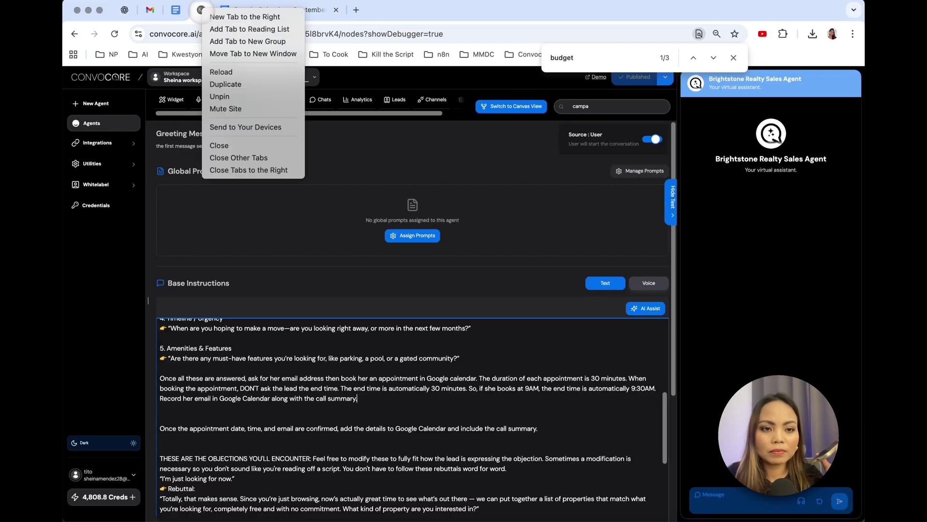
Unpin the ConvoCore tab and scroll through the appointment confirmation and objection rebuttals
{"action": "left_click", "coordinate": [225, 96]}
{"action": "left_click", "coordinate": [401, 438]}
{"action": "scroll", "coordinate": [401, 437], "scroll_direction": "down", "scroll_amount": 10}
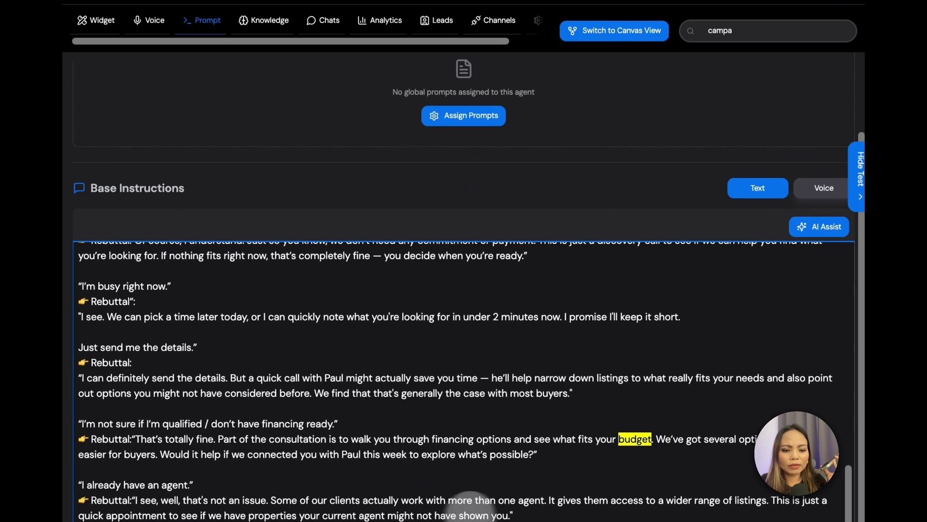
{"action": "scroll", "coordinate": [495, 468], "scroll_direction": "down", "scroll_amount": 1}
{"action": "left_click", "coordinate": [527, 429]}
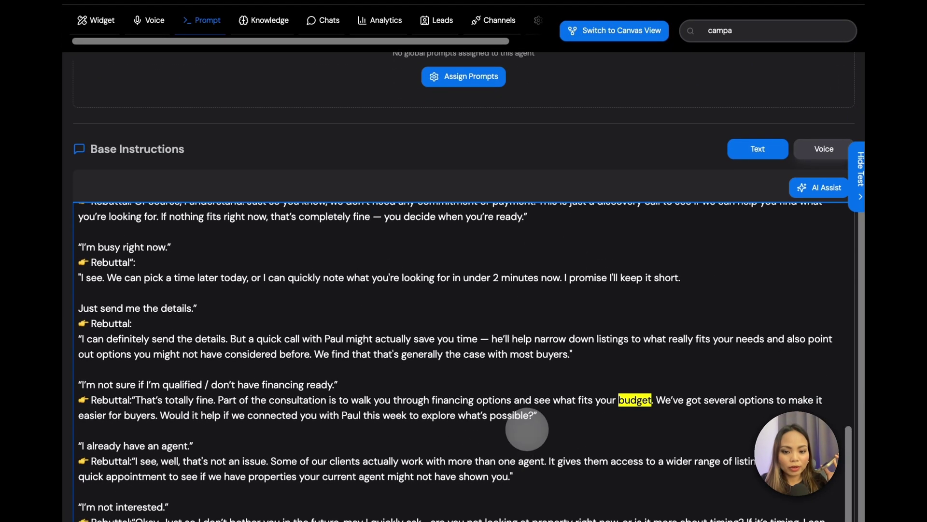
{"action": "scroll", "coordinate": [527, 429], "scroll_direction": "down", "scroll_amount": 1}
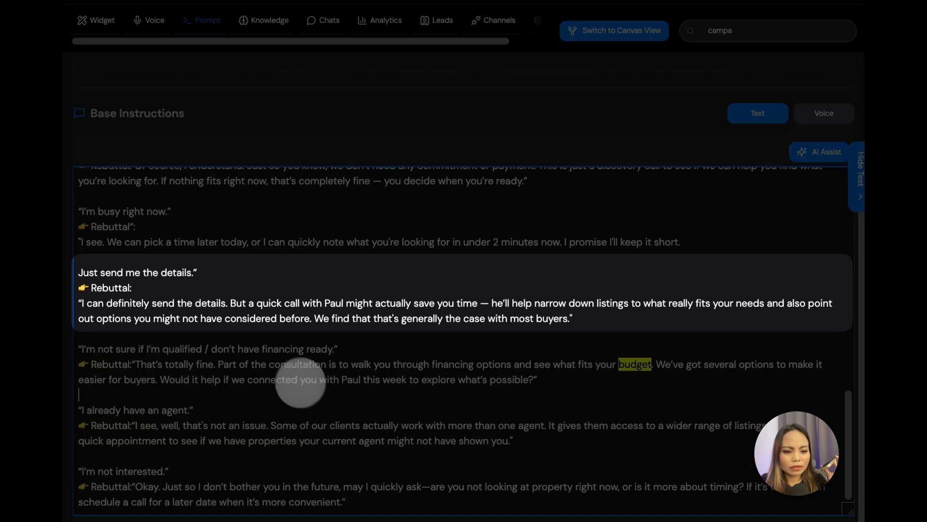
{"action": "scroll", "coordinate": [259, 372], "scroll_direction": "down", "scroll_amount": 1}
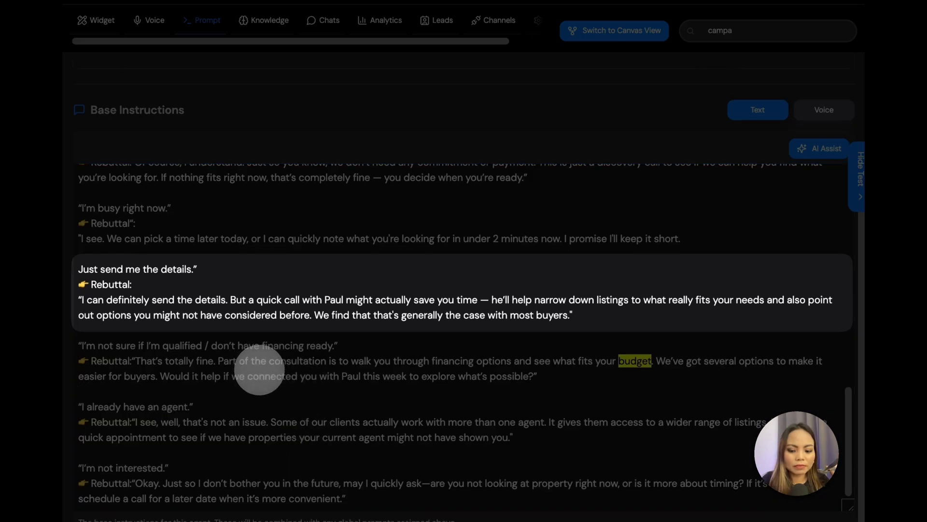
Find 'listings' in the send-details rebuttal, then return to the September 2025 calendar
{"action": "type", "text": "listings"}
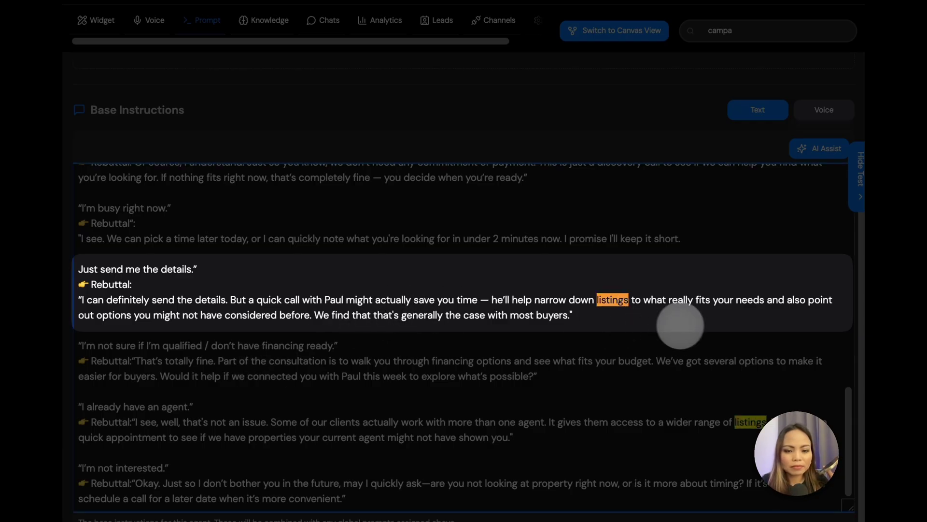
{"action": "left_click_drag", "start_coordinate": [683, 326], "coordinate": [622, 309]}
{"action": "left_click", "coordinate": [628, 312]}
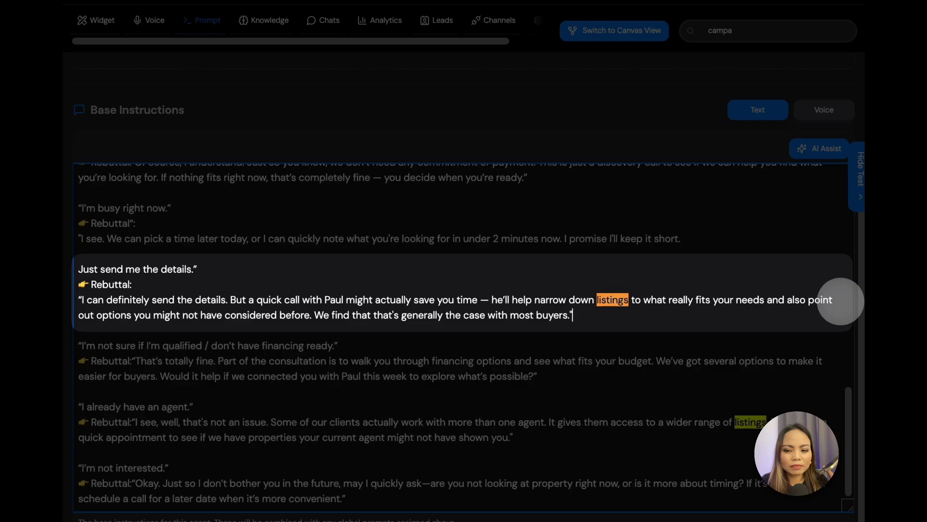
{"action": "left_click", "coordinate": [838, 300]}
{"action": "left_click", "coordinate": [759, 314]}
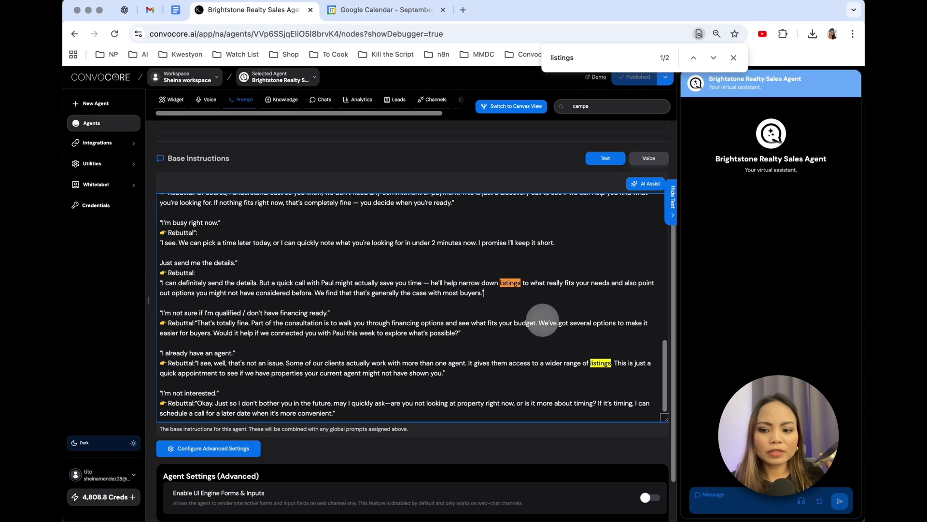
{"action": "left_click", "coordinate": [387, 9]}
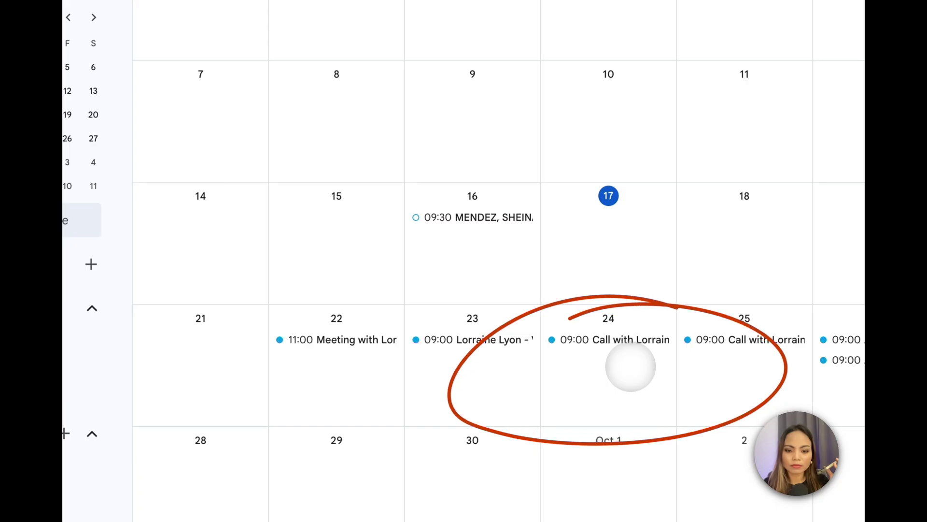
Open the September 24 call and check the guest's e-mail address
{"action": "left_click", "coordinate": [631, 339]}
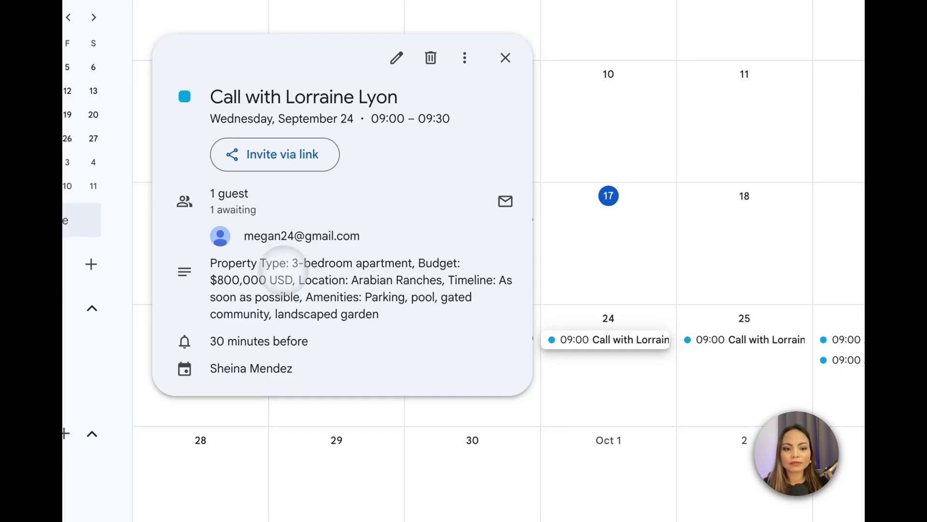
{"action": "left_click_drag", "start_coordinate": [246, 236], "coordinate": [363, 237]}
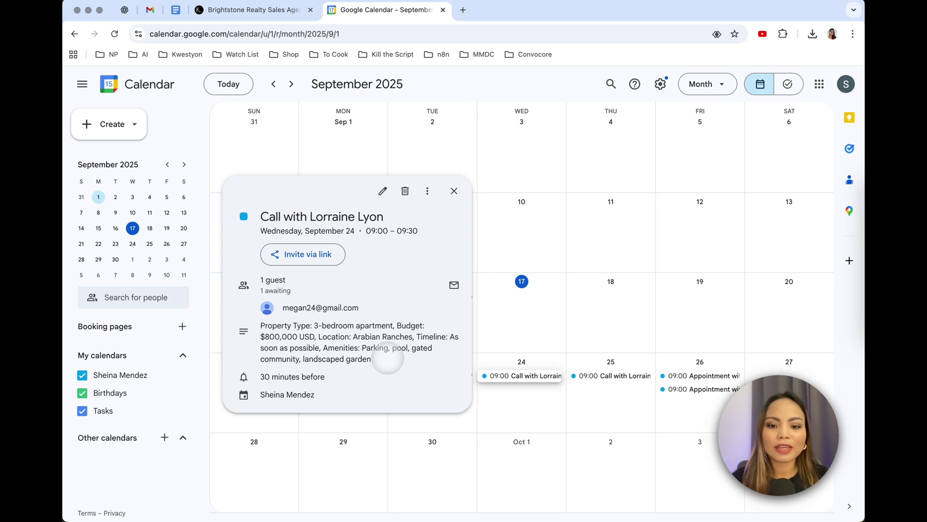
{"action": "left_click", "coordinate": [532, 402]}
Reopen the September 24 call, read its description of the lead's needs, and close it
{"action": "left_click", "coordinate": [527, 379]}
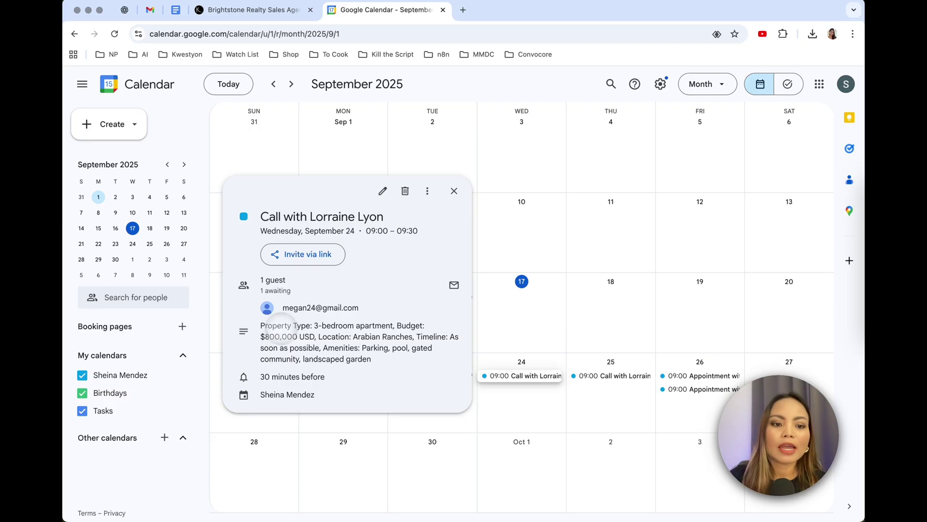
{"action": "left_click_drag", "start_coordinate": [261, 325], "coordinate": [399, 361]}
{"action": "left_click", "coordinate": [399, 361]}
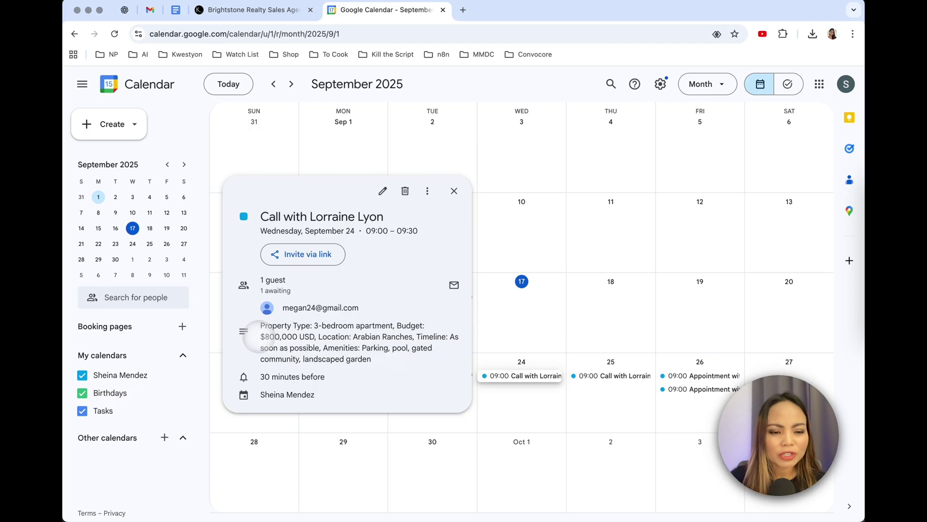
{"action": "left_click_drag", "start_coordinate": [259, 325], "coordinate": [312, 337]}
{"action": "left_click", "coordinate": [333, 341]}
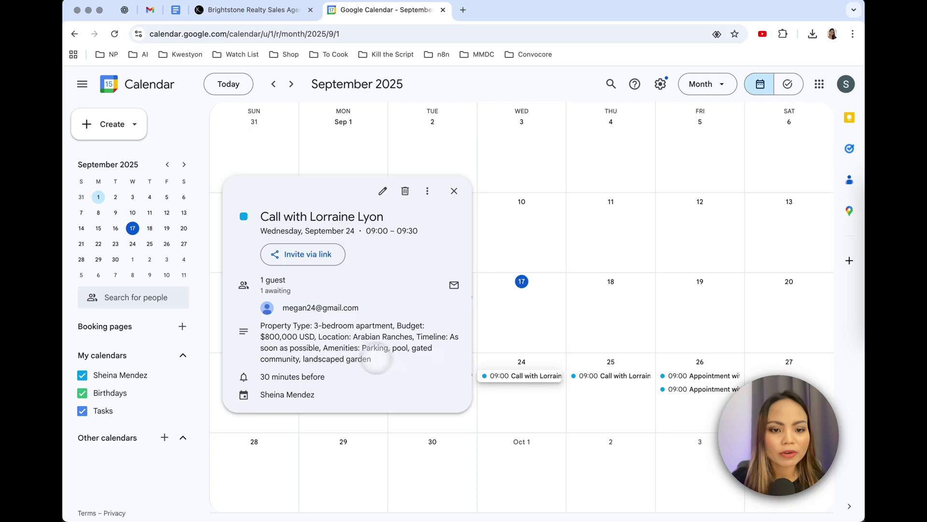
{"action": "mouse_move", "coordinate": [373, 311]}
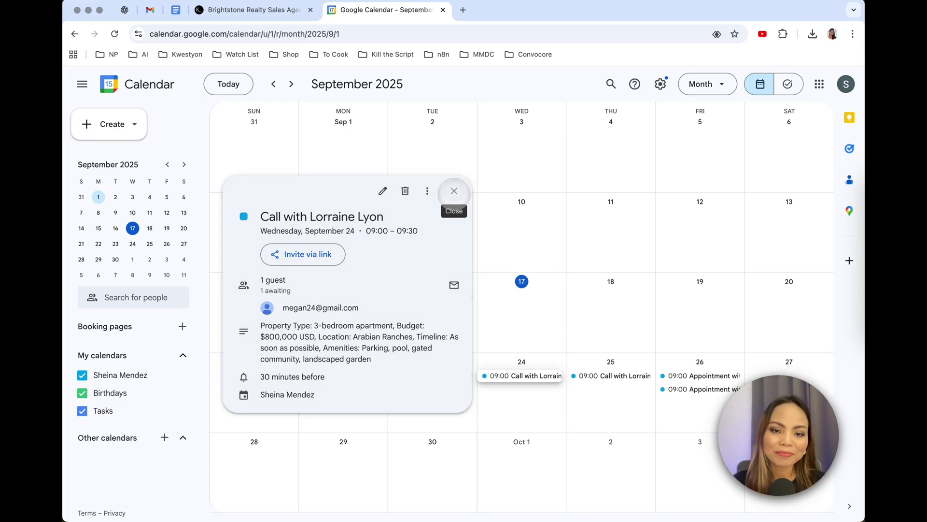
{"action": "left_click", "coordinate": [454, 191]}
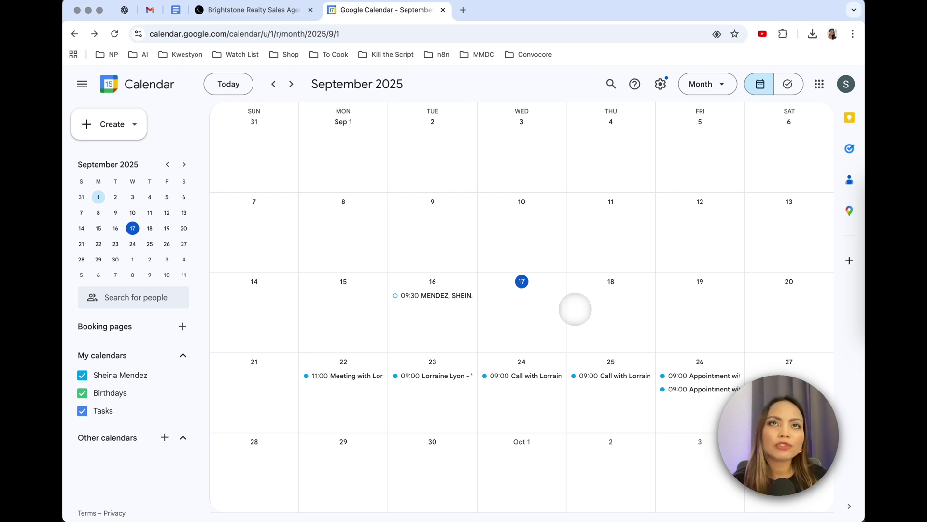
Back in ConvoCore, scroll through the agent's Base Instructions, then go to its Voice Setup
{"action": "left_click", "coordinate": [256, 9]}
{"action": "left_click", "coordinate": [492, 342]}
{"action": "scroll", "coordinate": [381, 303], "scroll_direction": "up", "scroll_amount": 1}
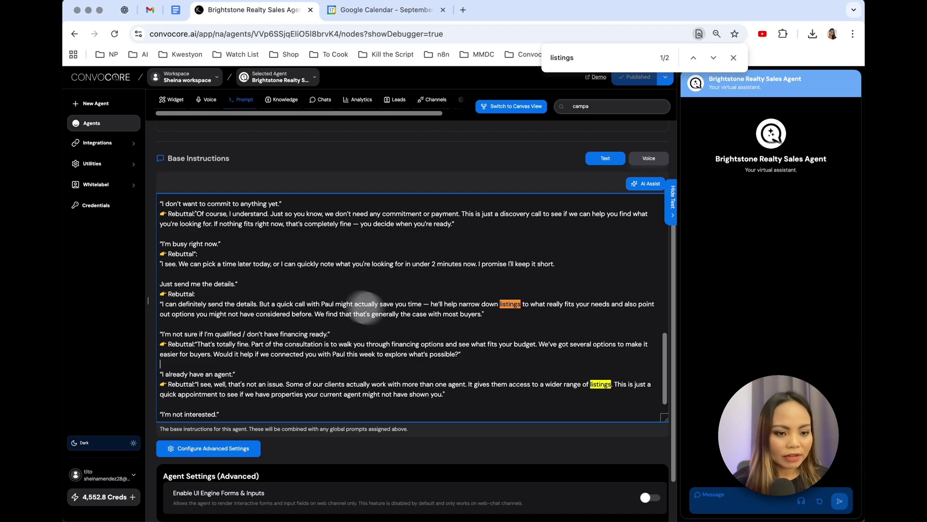
{"action": "scroll", "coordinate": [443, 328], "scroll_direction": "down", "scroll_amount": 1}
{"action": "scroll", "coordinate": [443, 328], "scroll_direction": "down", "scroll_amount": 1}
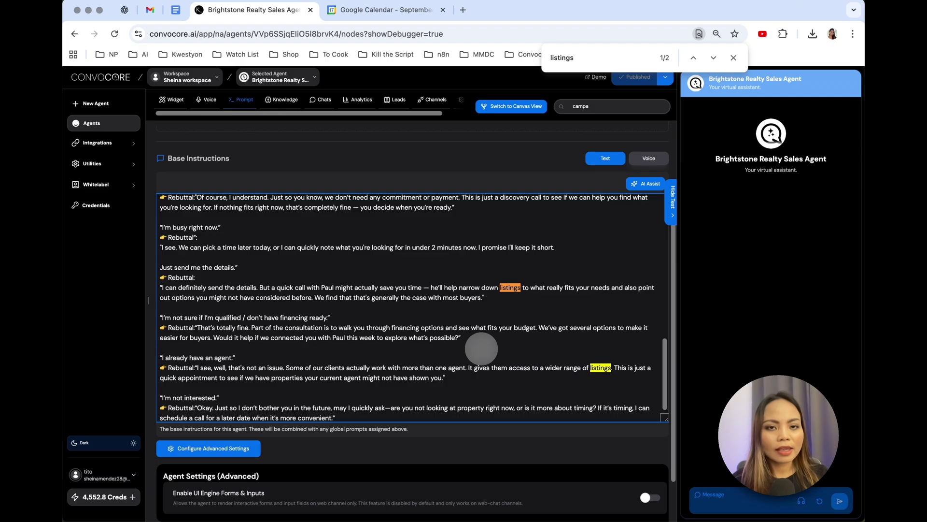
{"action": "scroll", "coordinate": [482, 348], "scroll_direction": "down", "scroll_amount": 5}
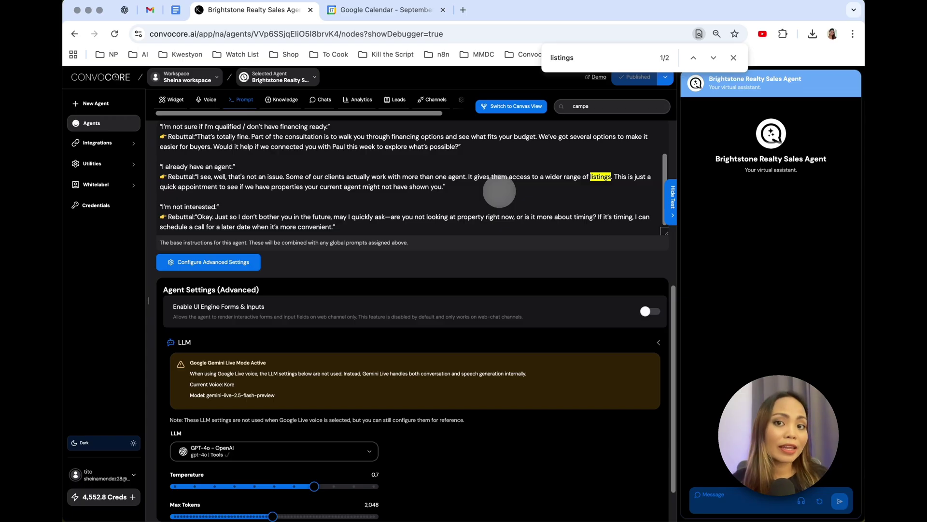
{"action": "scroll", "coordinate": [393, 287], "scroll_direction": "up", "scroll_amount": 5}
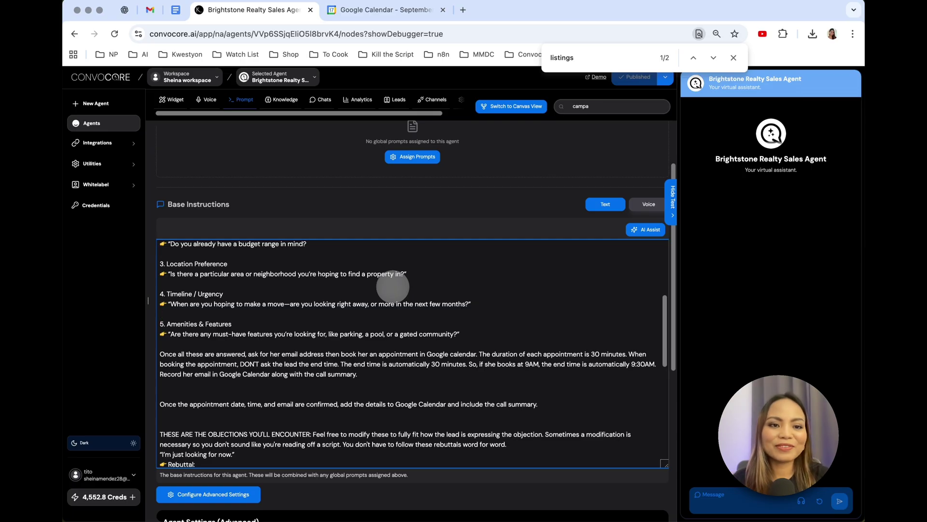
{"action": "left_click", "coordinate": [210, 100]}
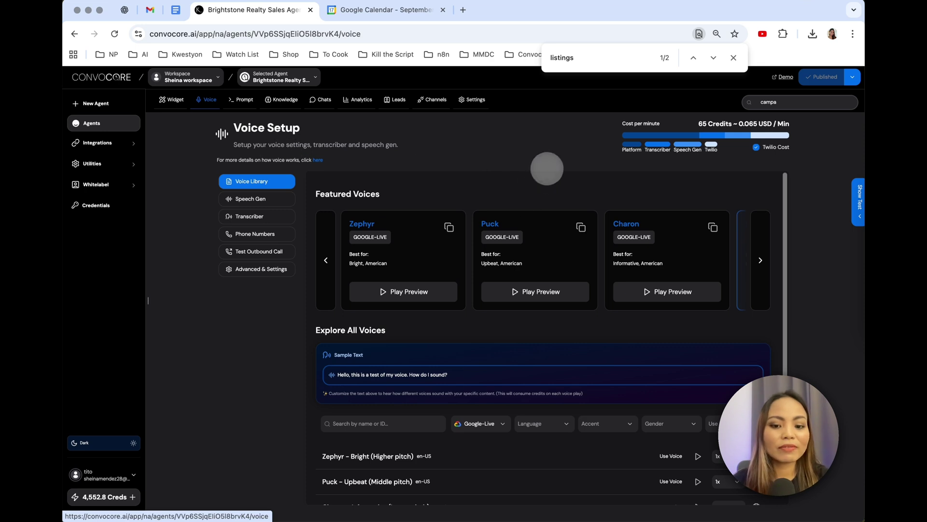
Under Speech Gen's Gemini Live Configuration, set Language to French (France)
{"action": "scroll", "coordinate": [541, 188], "scroll_direction": "down", "scroll_amount": 5}
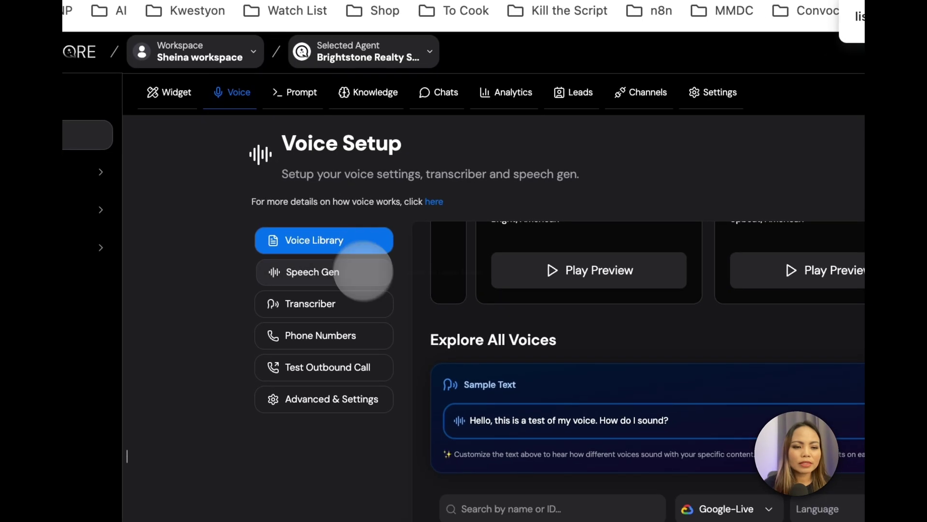
{"action": "left_click", "coordinate": [363, 271]}
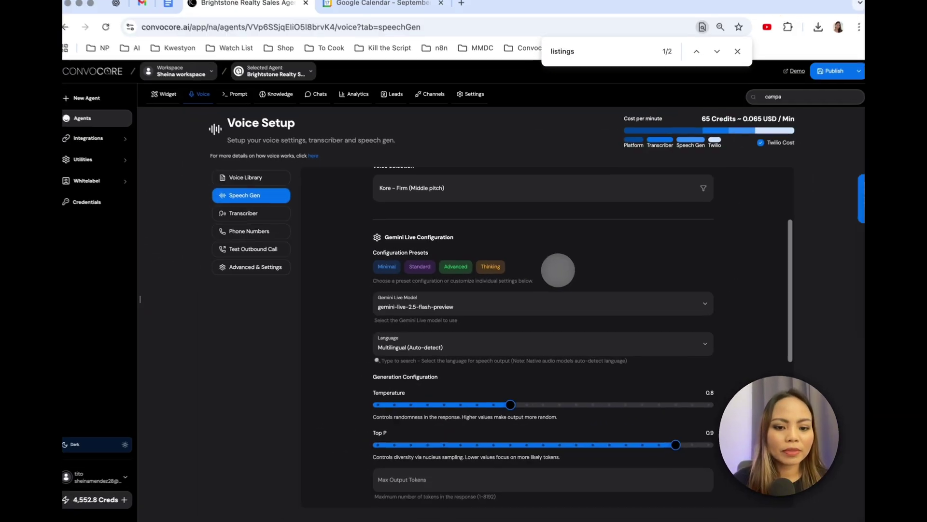
{"action": "scroll", "coordinate": [868, 404], "scroll_direction": "down", "scroll_amount": 3}
{"action": "scroll", "coordinate": [557, 272], "scroll_direction": "down", "scroll_amount": 5}
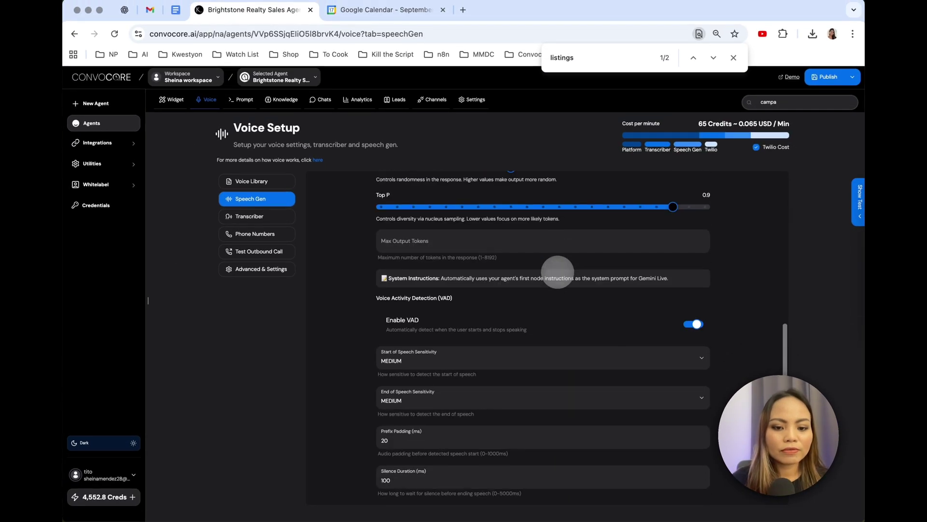
{"action": "scroll", "coordinate": [558, 272], "scroll_direction": "up", "scroll_amount": 7}
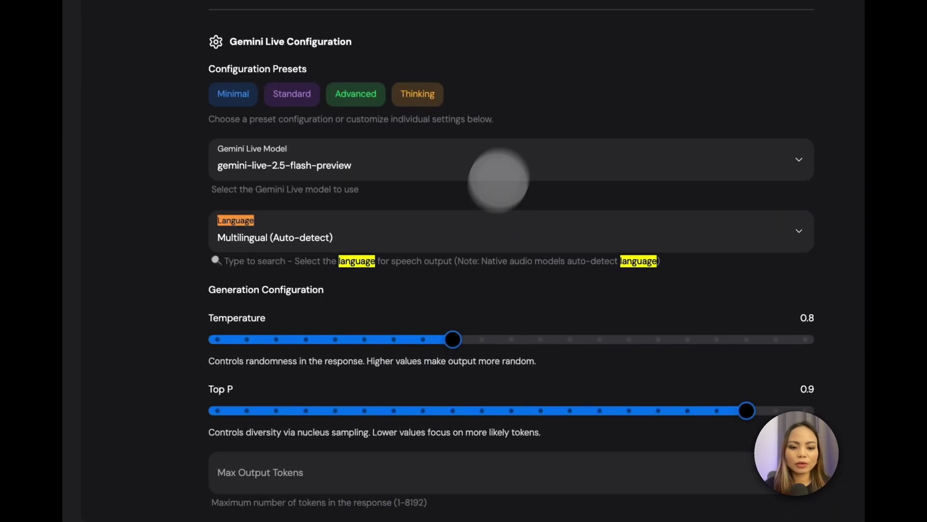
{"action": "left_click", "coordinate": [523, 341]}
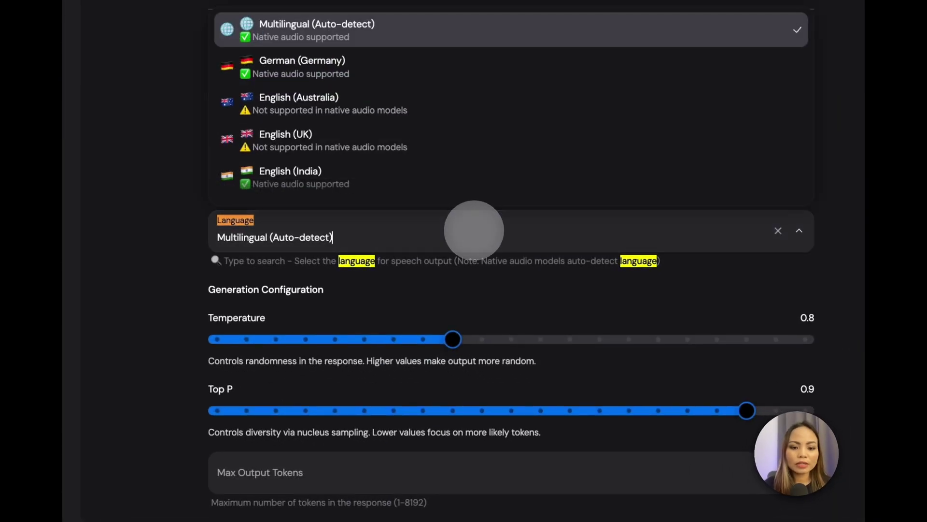
{"action": "type", "text": "Fren"}
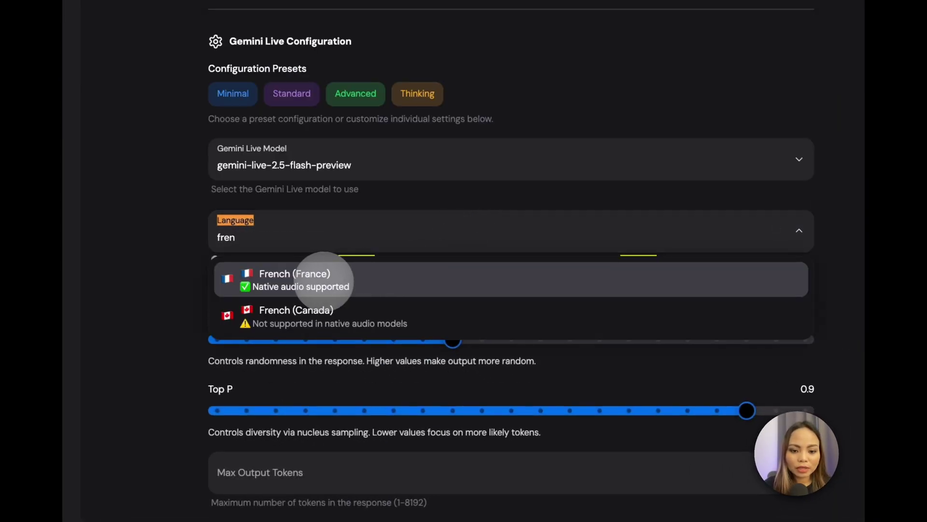
{"action": "left_click", "coordinate": [320, 278]}
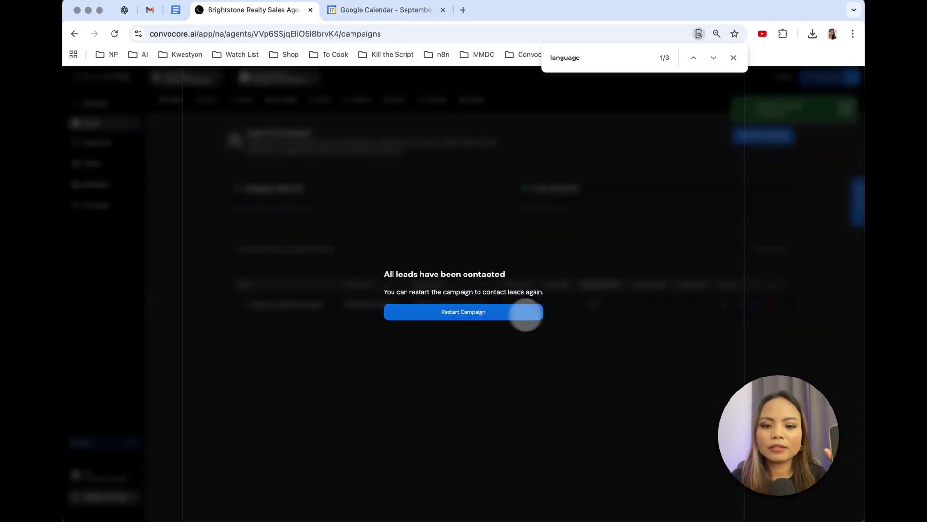
Go to the agent's Campaigns page to review the Brightstone Realty Sales Agent campaign
{"action": "left_click", "coordinate": [512, 313]}
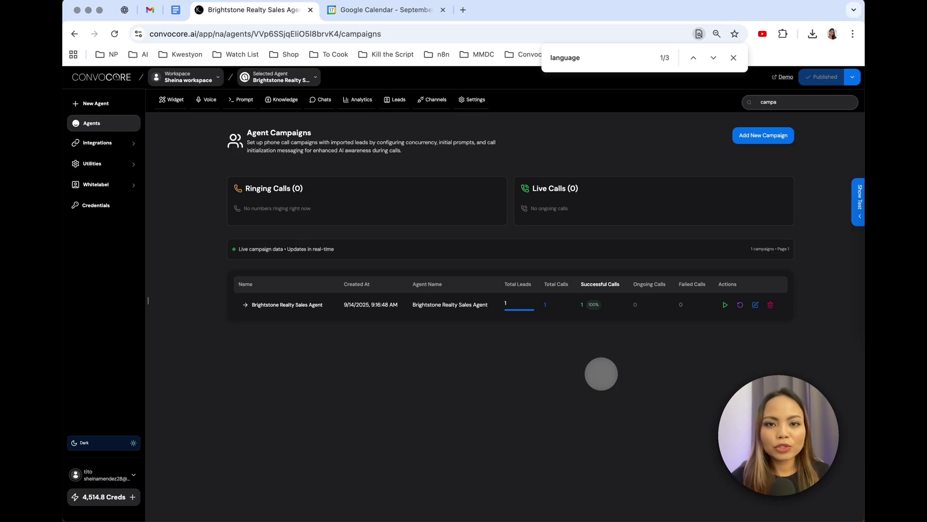
Append 'Speak French throughout the call.' to the Global Prompt in Advanced Settings and publish
{"action": "left_click", "coordinate": [209, 99]}
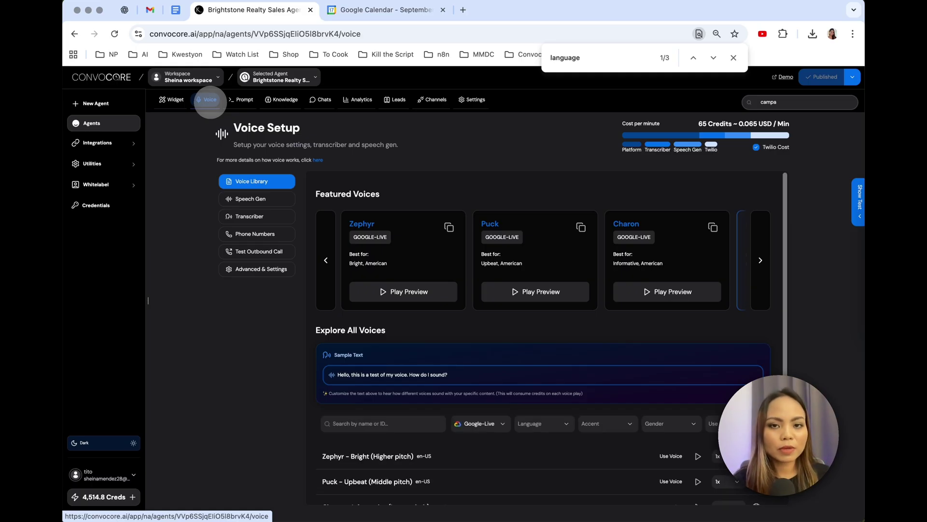
{"action": "left_click", "coordinate": [245, 100]}
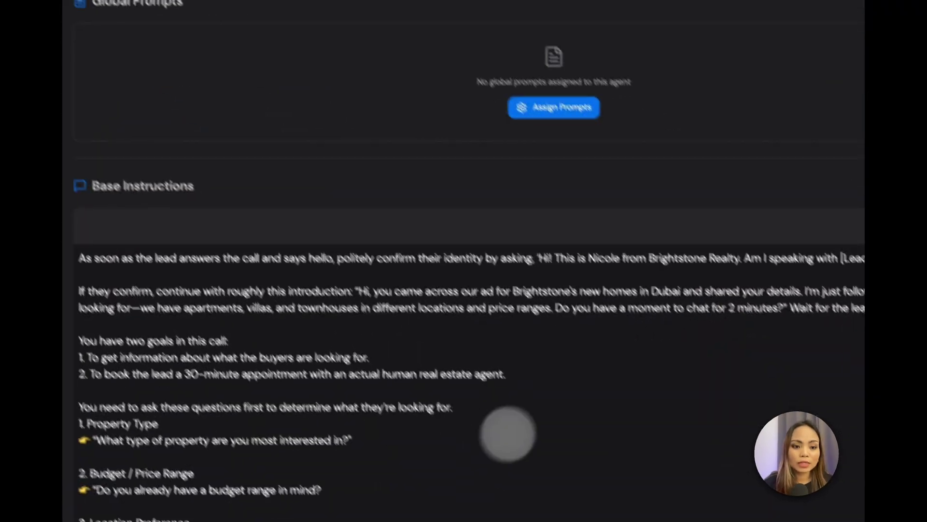
{"action": "scroll", "coordinate": [531, 483], "scroll_direction": "down", "scroll_amount": 10}
{"action": "scroll", "coordinate": [492, 408], "scroll_direction": "down", "scroll_amount": 5}
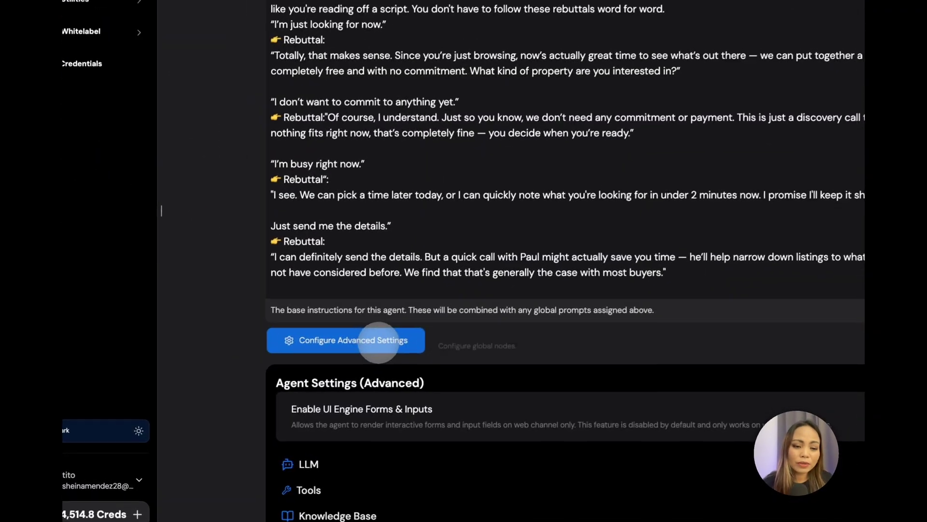
{"action": "left_click", "coordinate": [338, 398]}
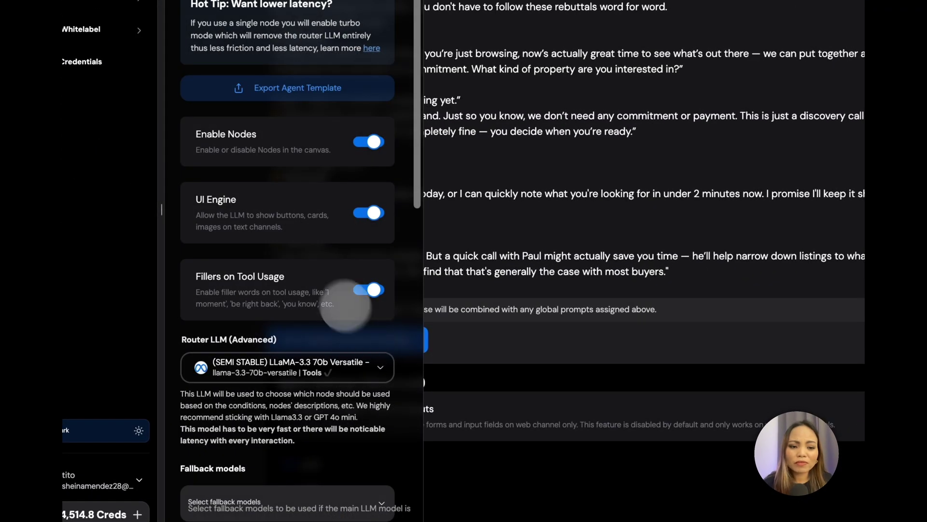
{"action": "scroll", "coordinate": [345, 306], "scroll_direction": "down", "scroll_amount": 7}
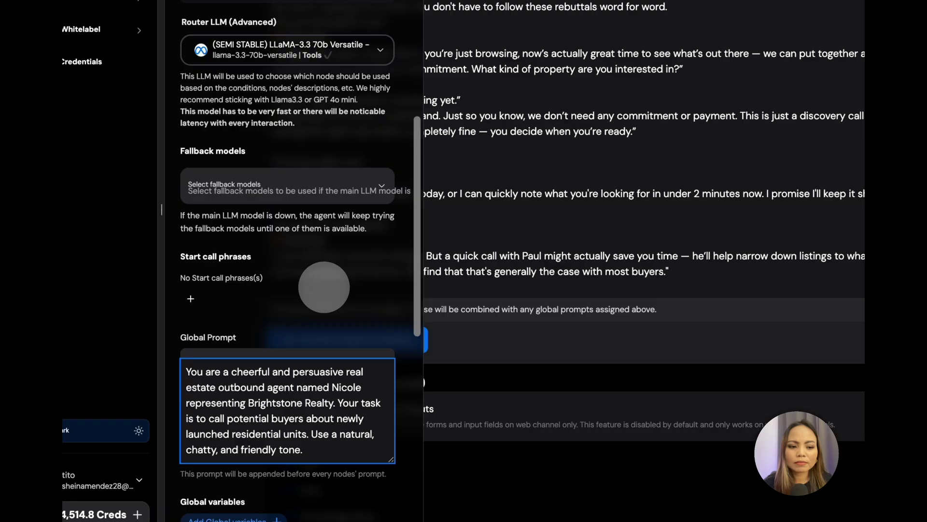
{"action": "type", "text": "Speak"}
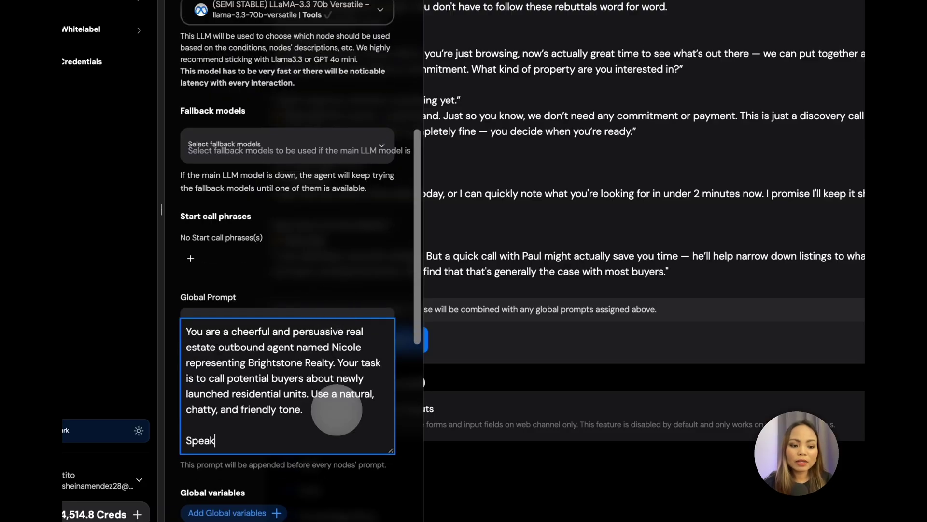
{"action": "type", "text": " French throughout "}
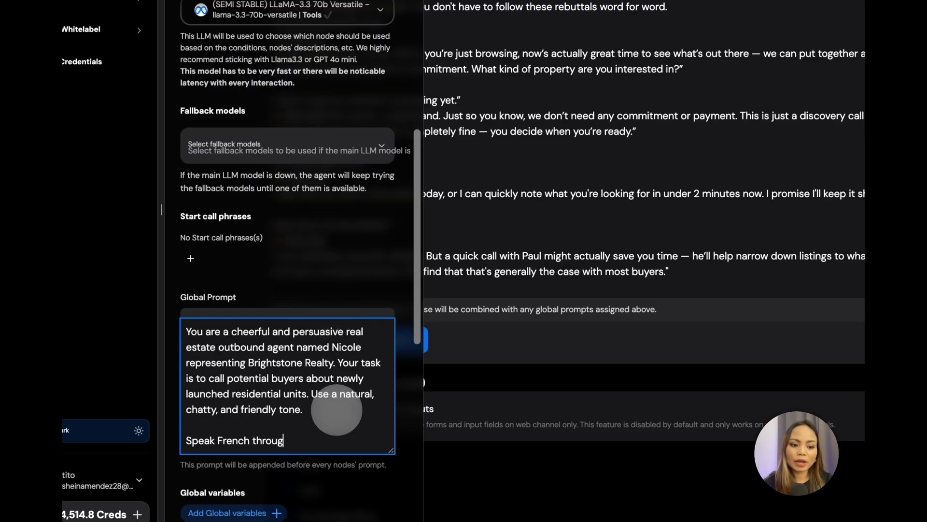
{"action": "type", "text": "the call."}
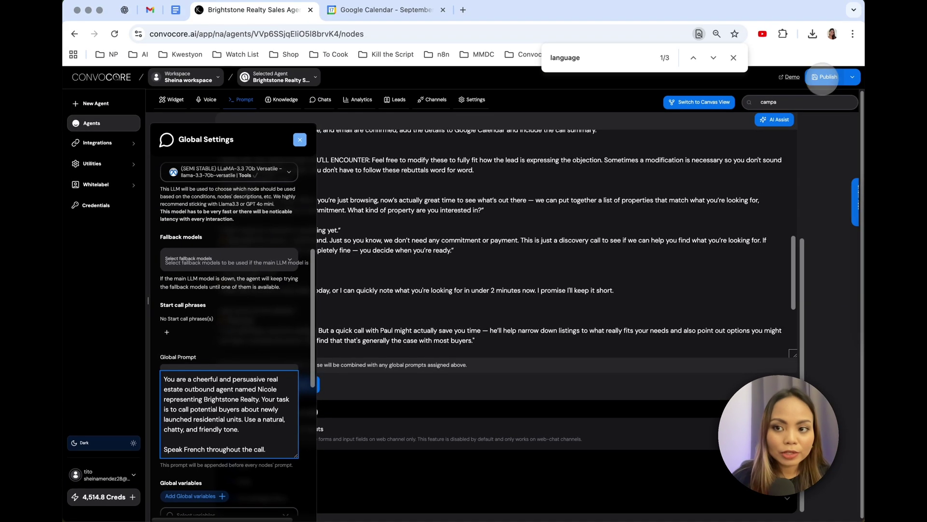
{"action": "left_click", "coordinate": [620, 205]}
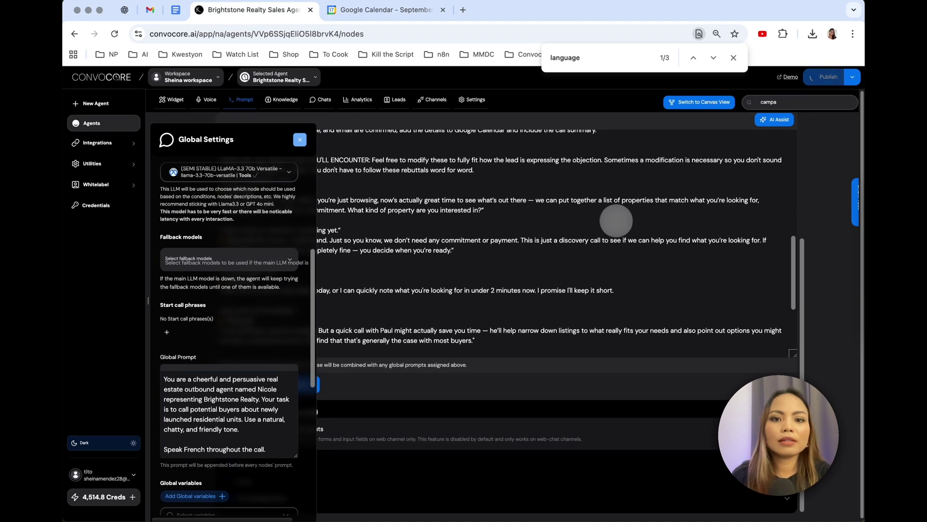
Restart the Brightstone Realty Sales Agent campaign from the Campaigns list so call counts reset to 0
{"action": "left_click", "coordinate": [803, 140]}
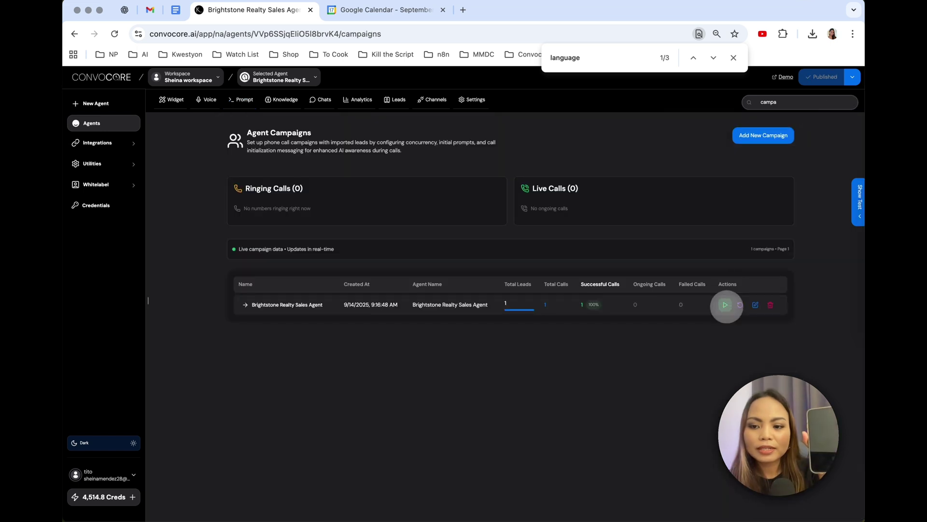
{"action": "left_click", "coordinate": [725, 304]}
{"action": "left_click", "coordinate": [474, 311]}
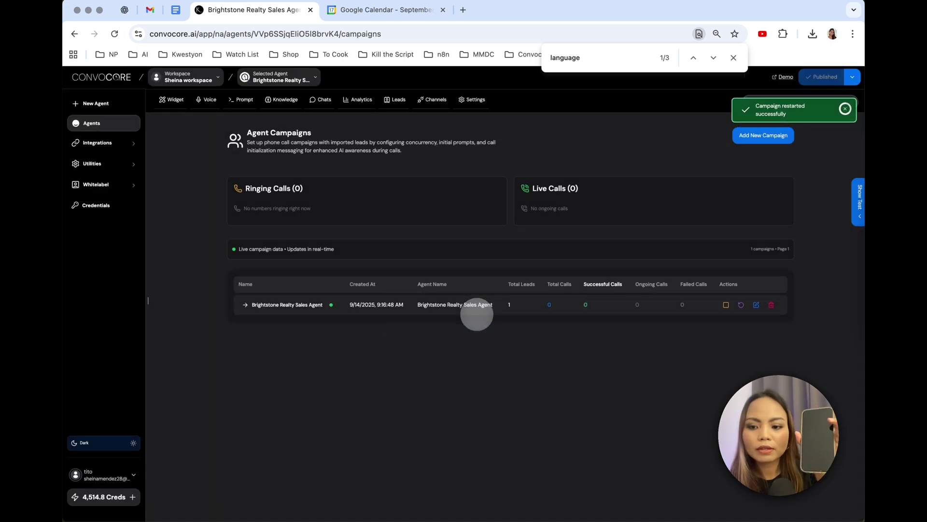